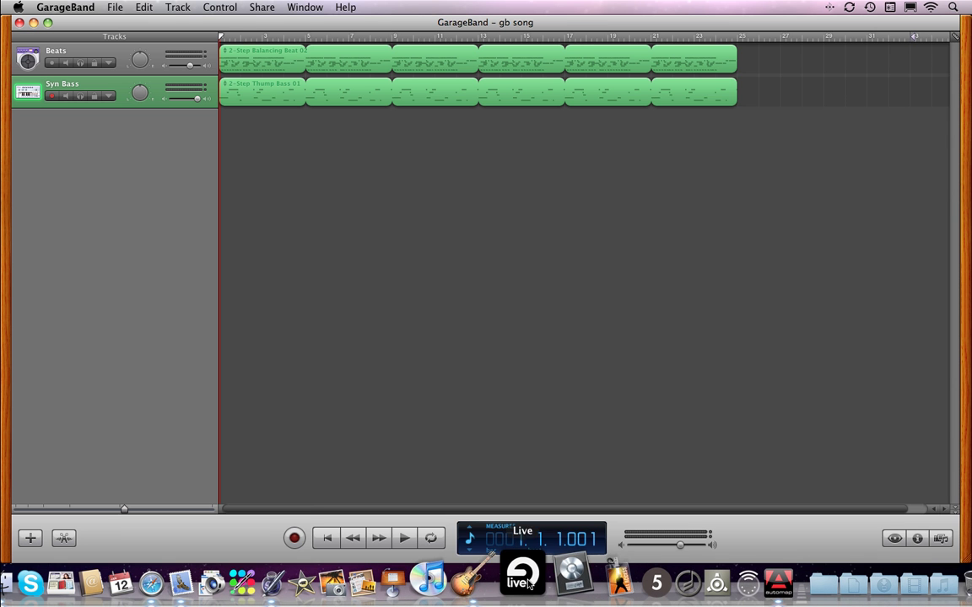
Play and stop the gb song, rewind to the start, and launch Ableton Live.
left_click(408, 538)
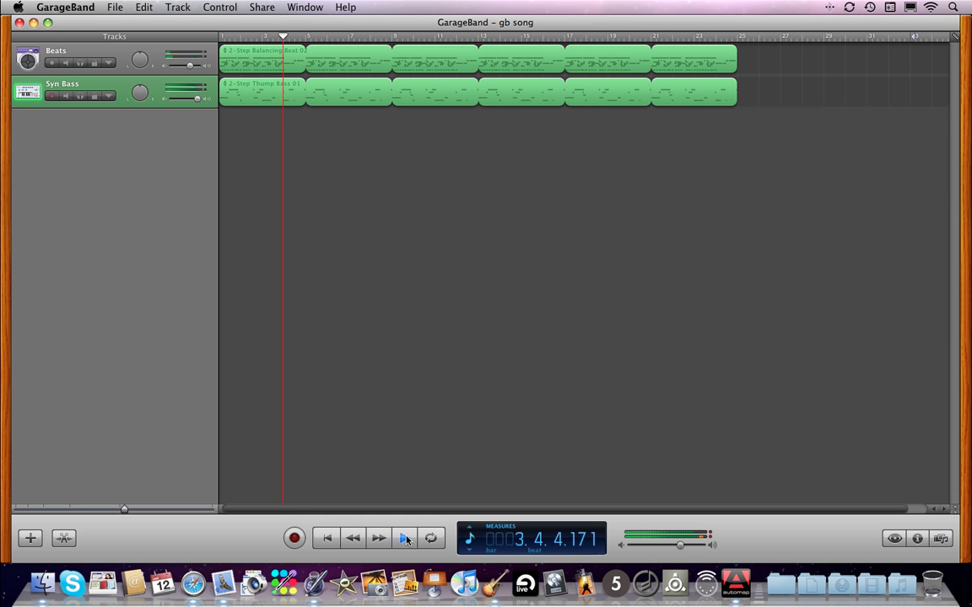
left_click(405, 538)
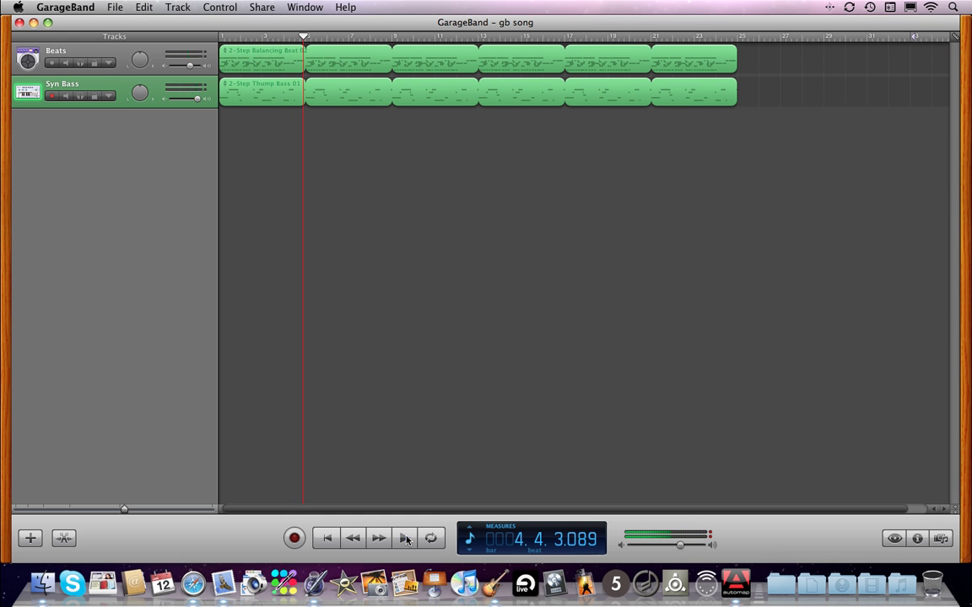
left_click(327, 539)
left_click(523, 582)
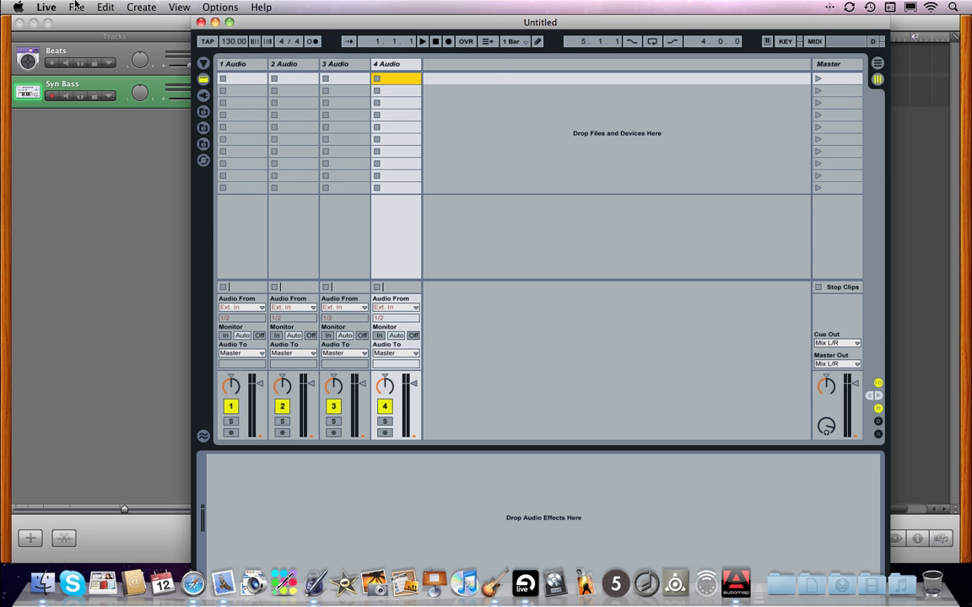
Open the recent 'for gb song' set in Ableton Live.
left_click(75, 6)
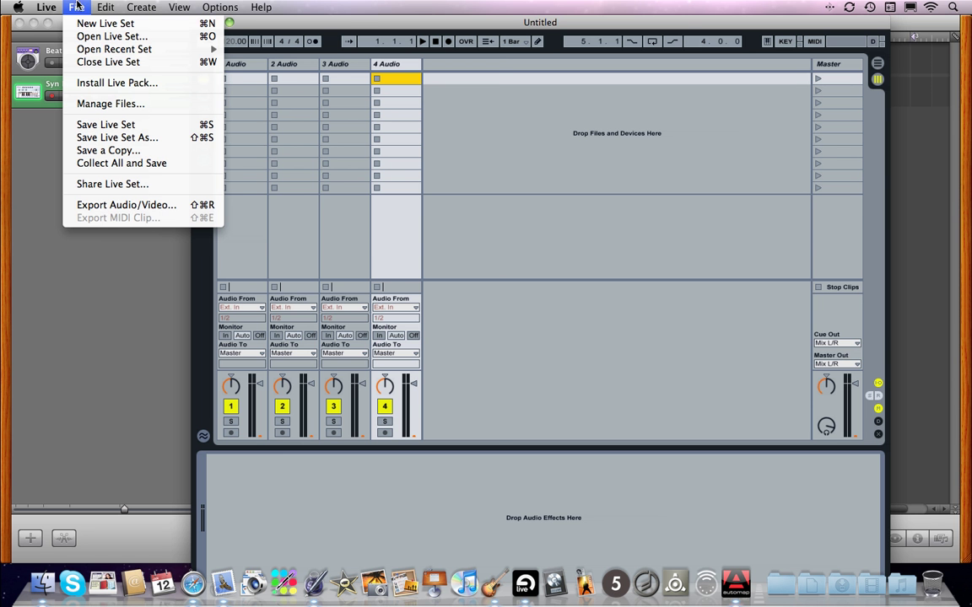
mouse_move(89, 47)
left_click(265, 51)
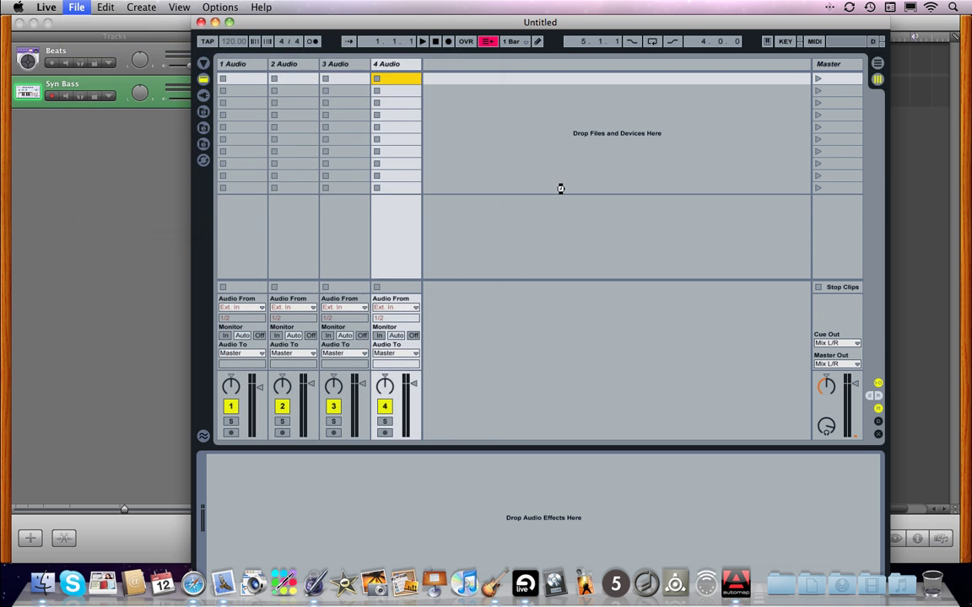
left_click_drag(404, 25, 461, 24)
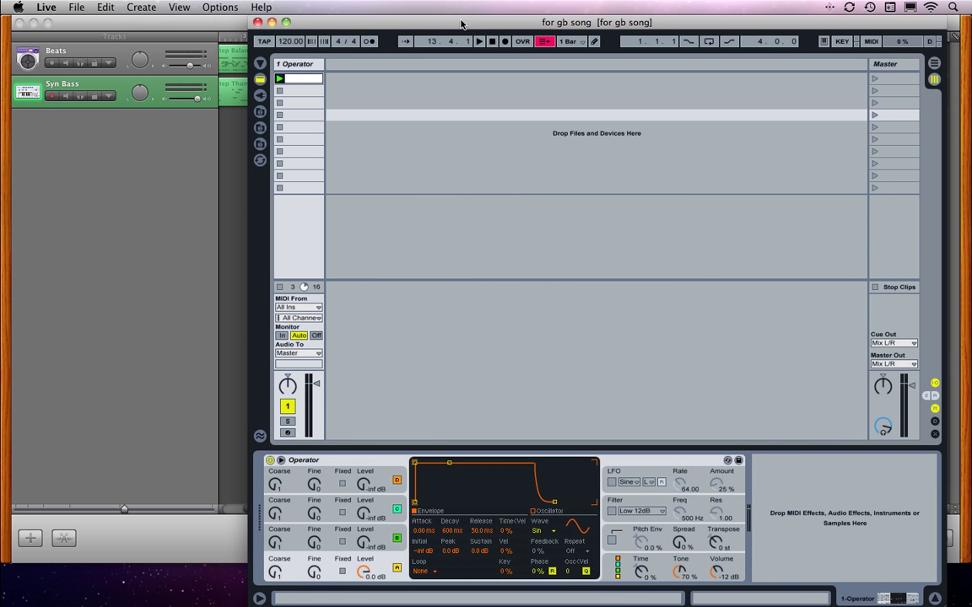
Select the Operator clip, play the set in sync with GarageBand, then hide Live.
left_click(302, 77)
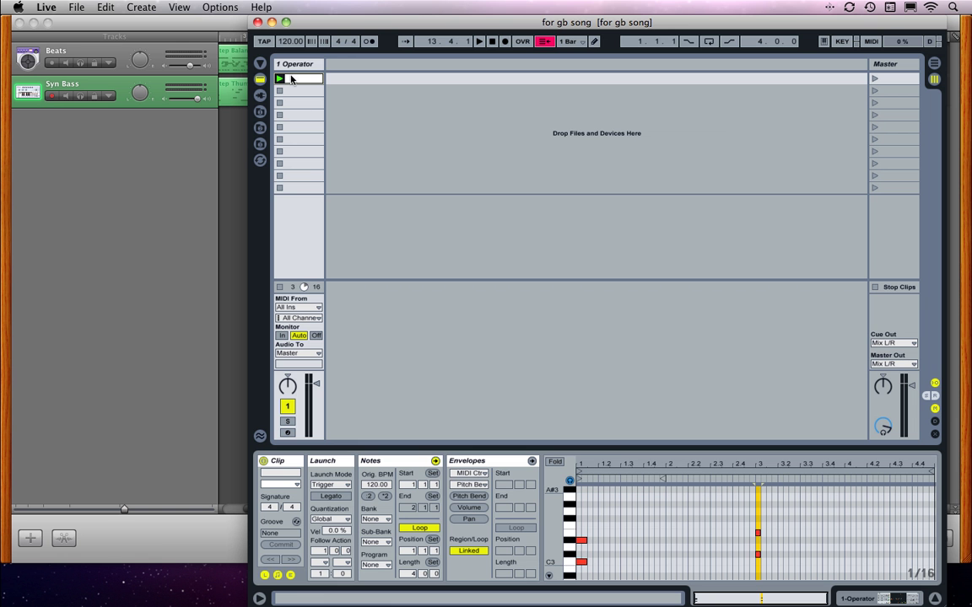
left_click(479, 42)
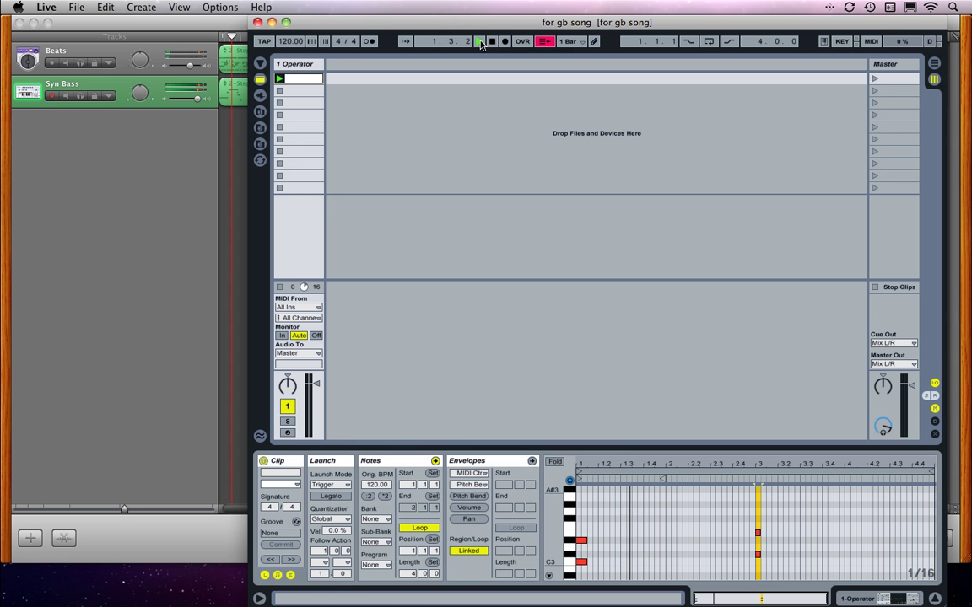
left_click(756, 532)
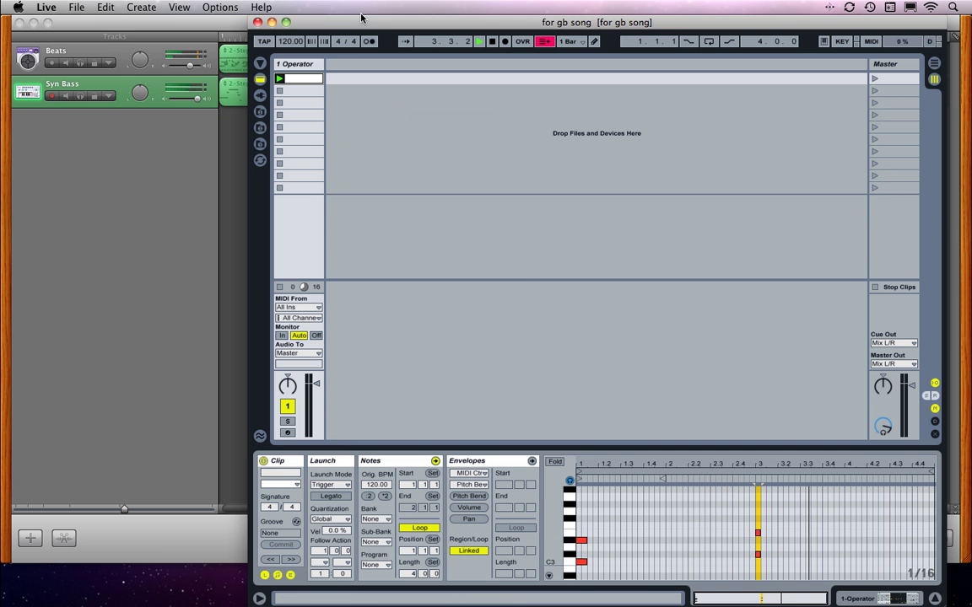
left_click_drag(362, 21, 386, 4)
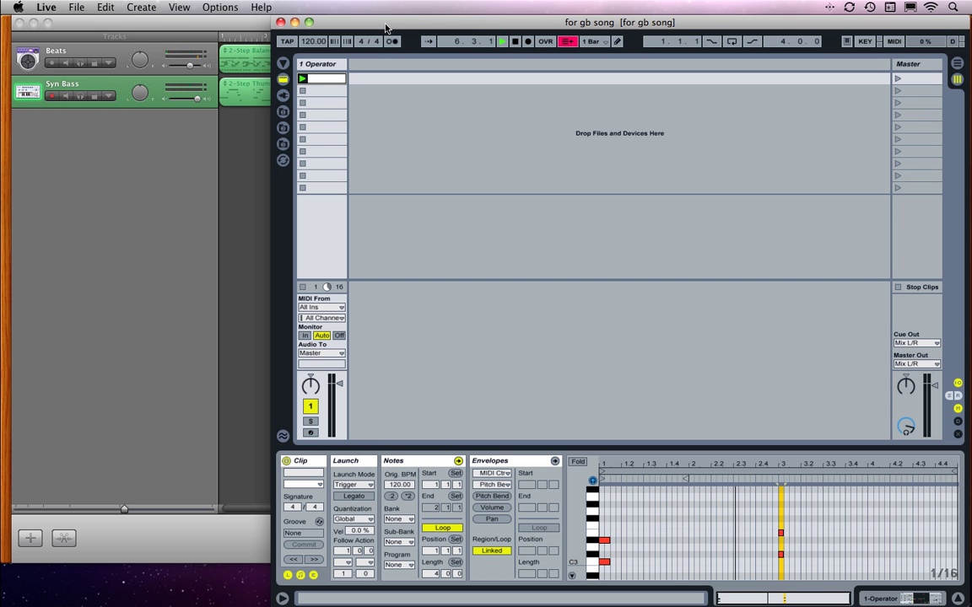
left_click_drag(385, 28, 309, 27)
key("super+Tab")
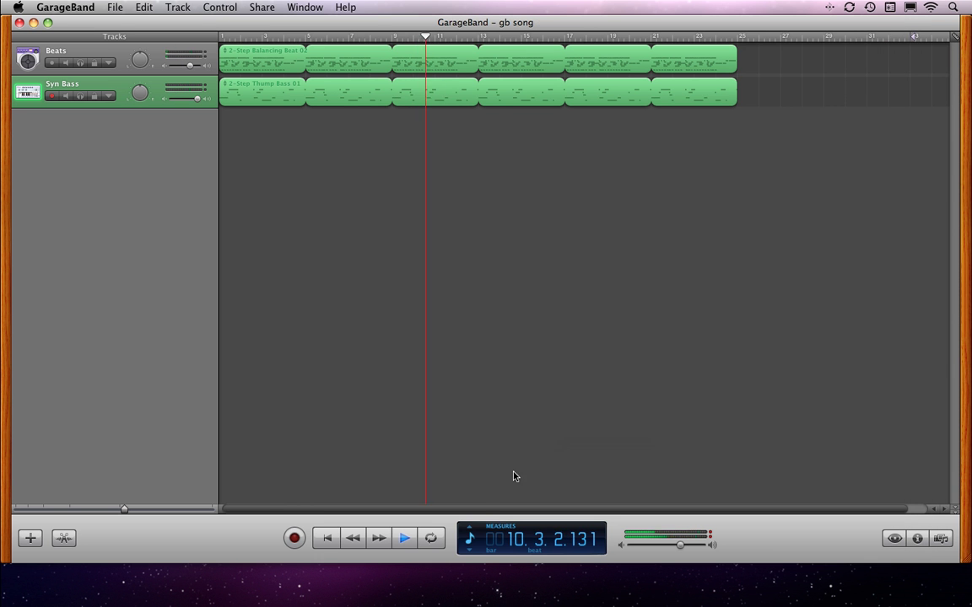
Show GarageBand's tempo display and lower the song tempo to 109, checking Live follows.
left_click(470, 530)
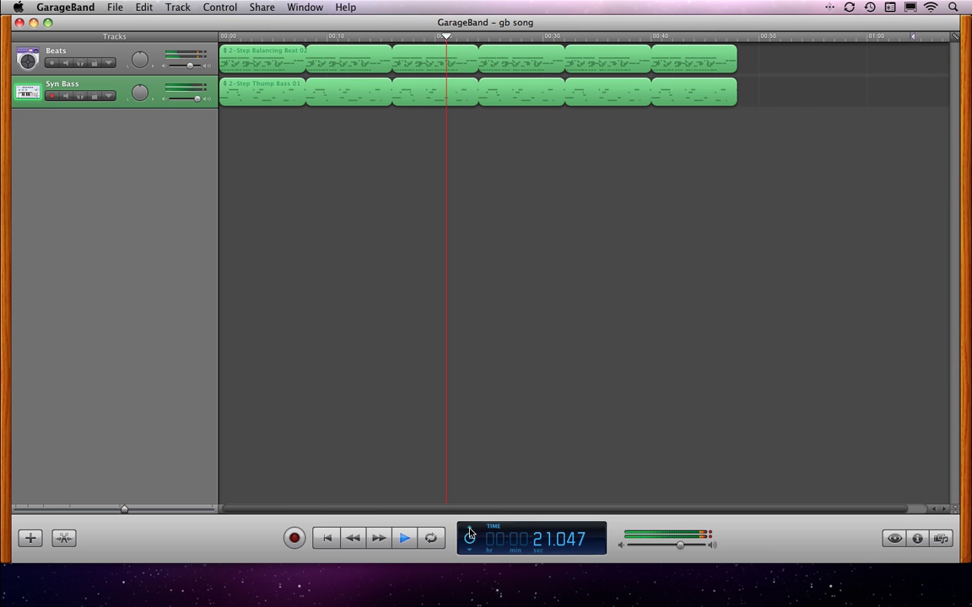
left_click(469, 532)
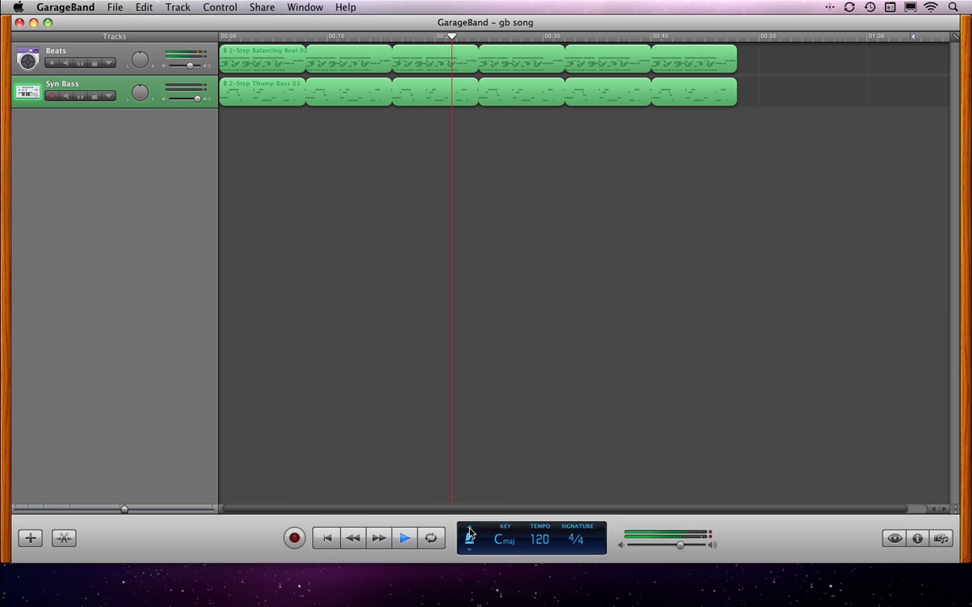
left_click(543, 540)
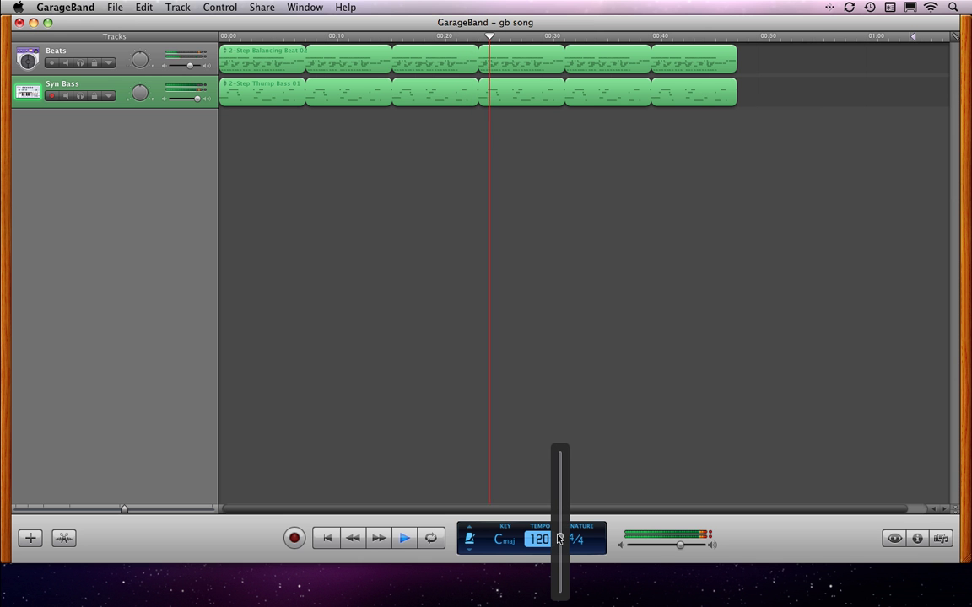
left_click_drag(557, 538, 557, 546)
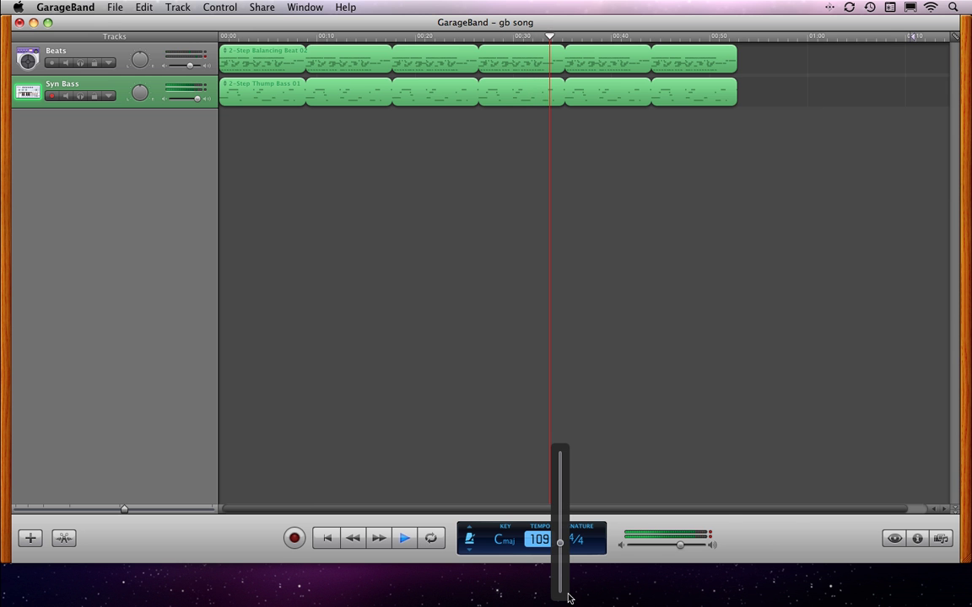
mouse_move(558, 599)
left_click(501, 579)
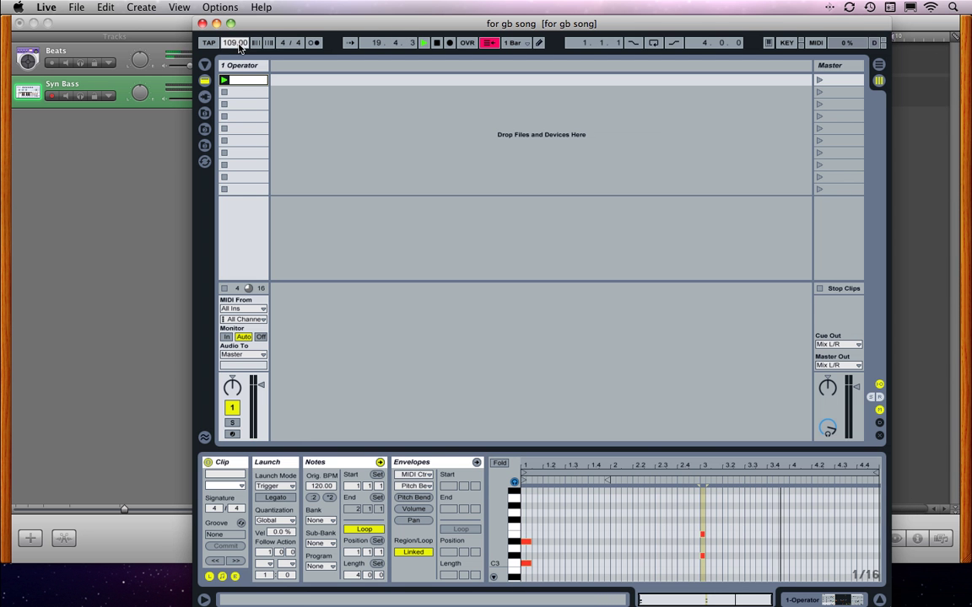
Raise GarageBand's tempo back to 120 and return Live's window to the upper left.
left_click_drag(240, 29, 628, 91)
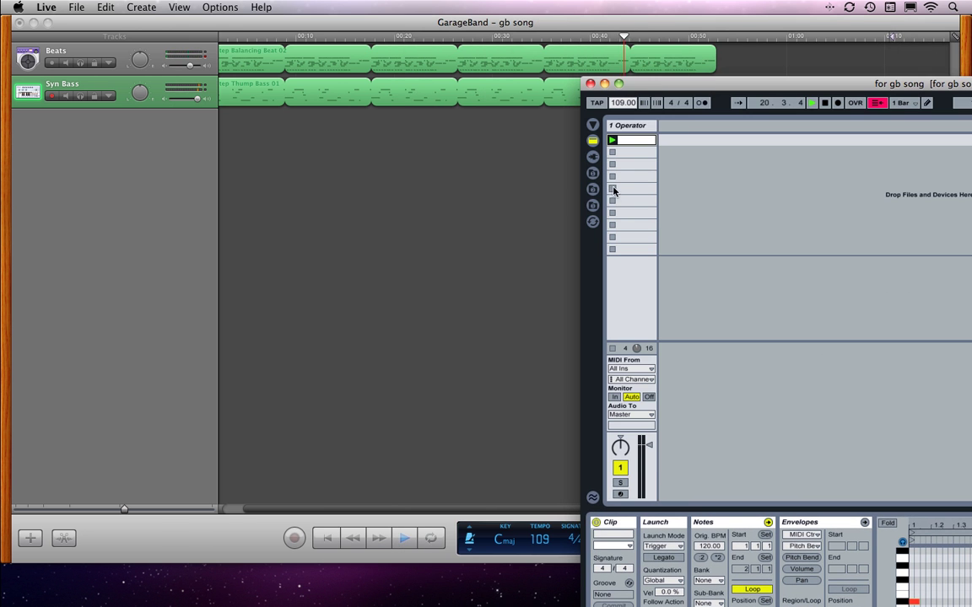
left_click(539, 539)
left_click(540, 538)
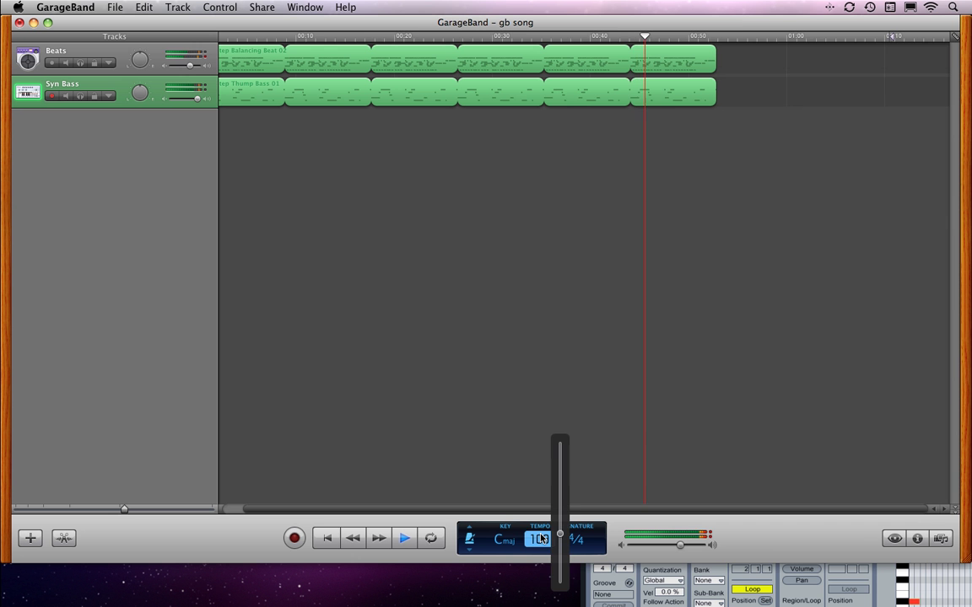
left_click_drag(556, 538, 558, 529)
left_click(641, 575)
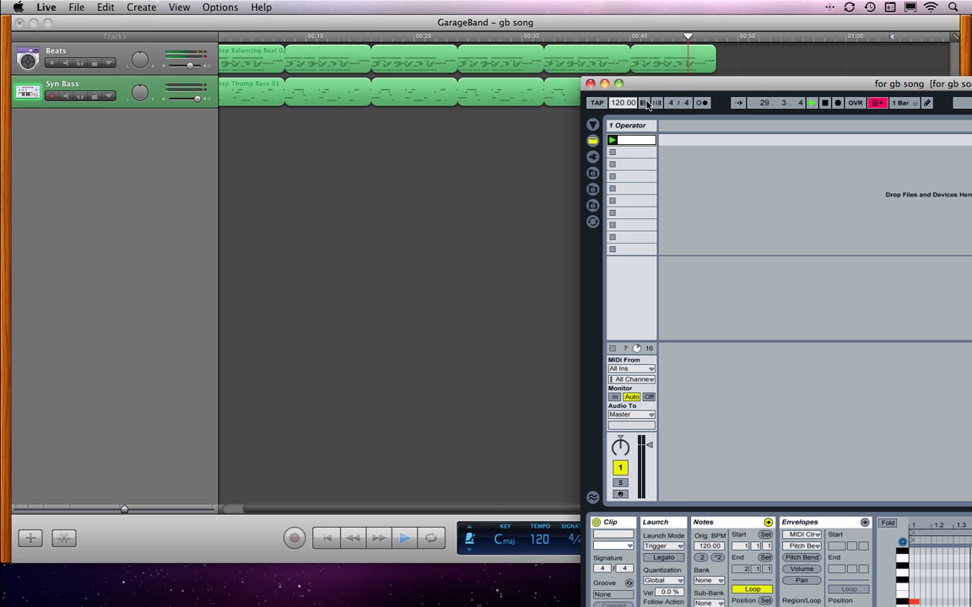
left_click_drag(652, 87, 251, 25)
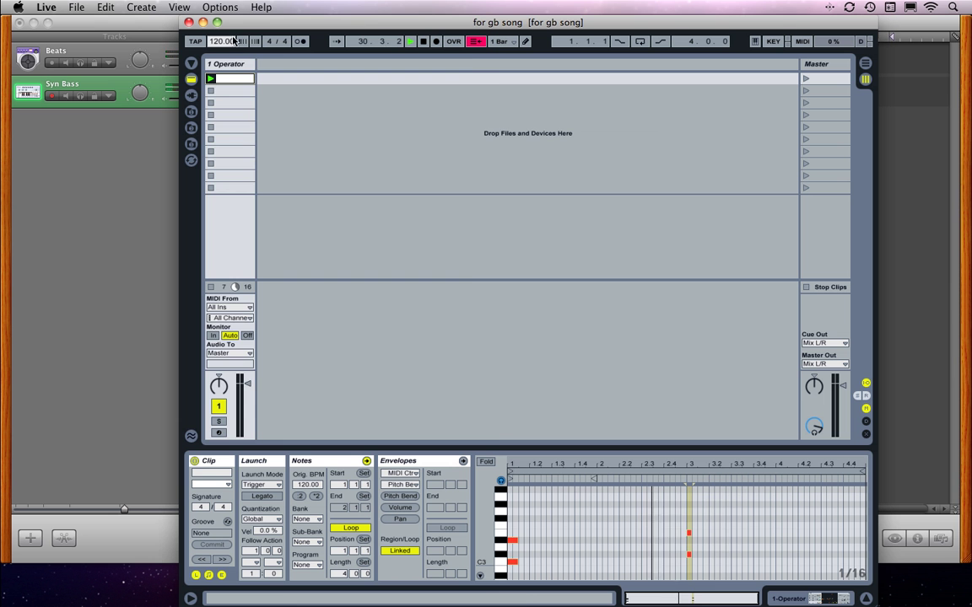
Load an Arpeggiator from MIDI Effects onto the Operator track with style Up & Down.
left_click(190, 63)
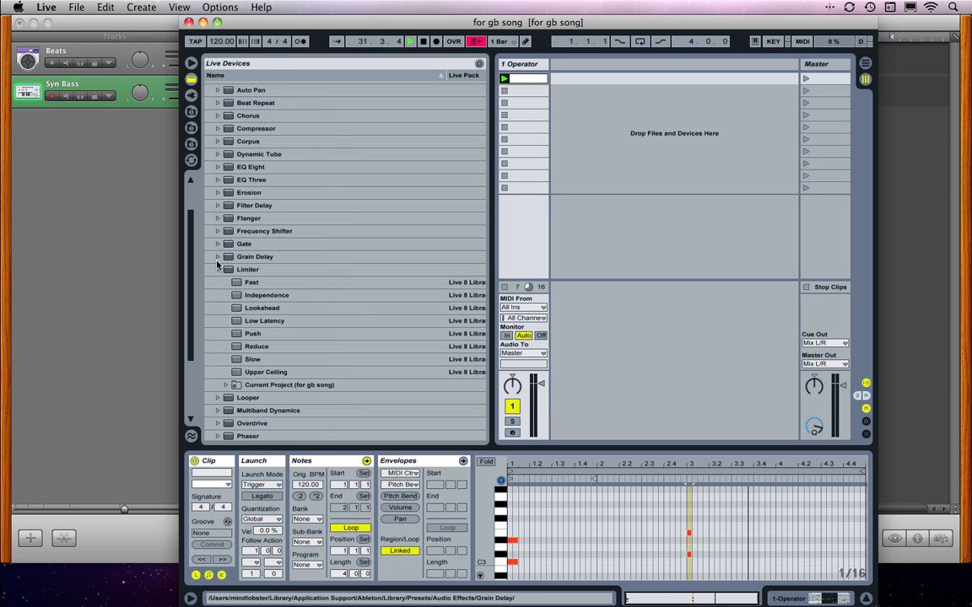
left_click(192, 81)
left_click(209, 100)
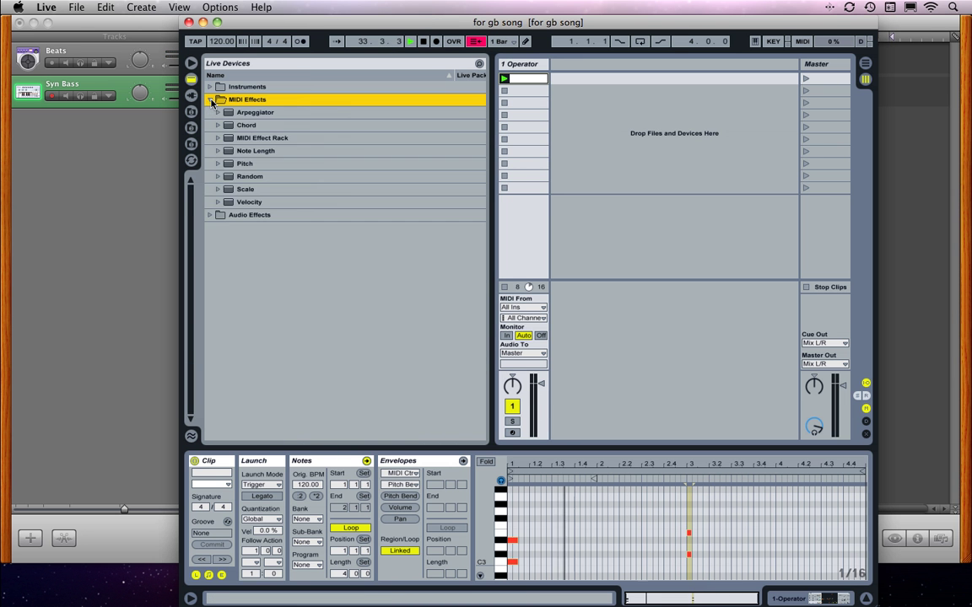
double_click(227, 113)
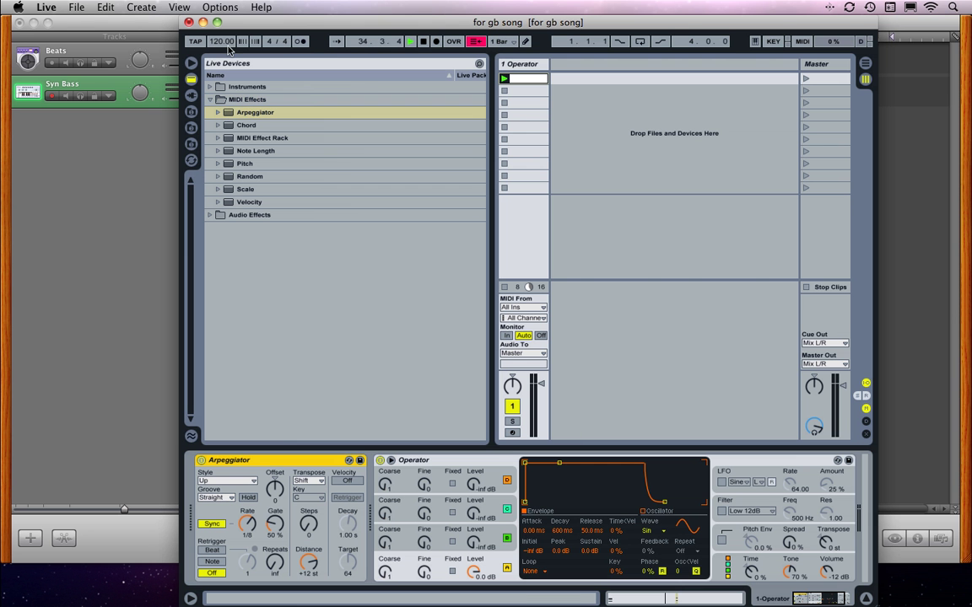
left_click(424, 41)
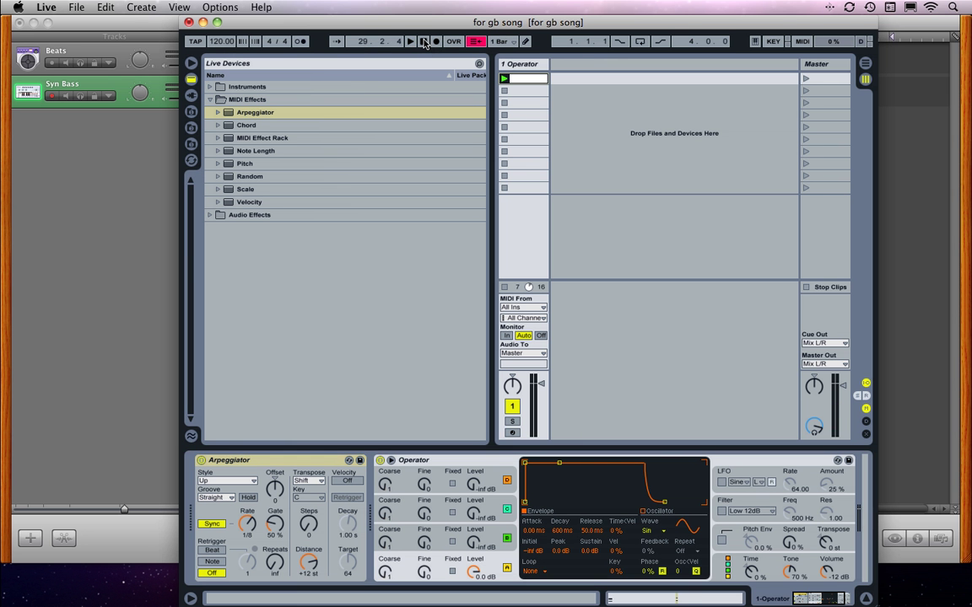
left_click(231, 484)
left_click(231, 339)
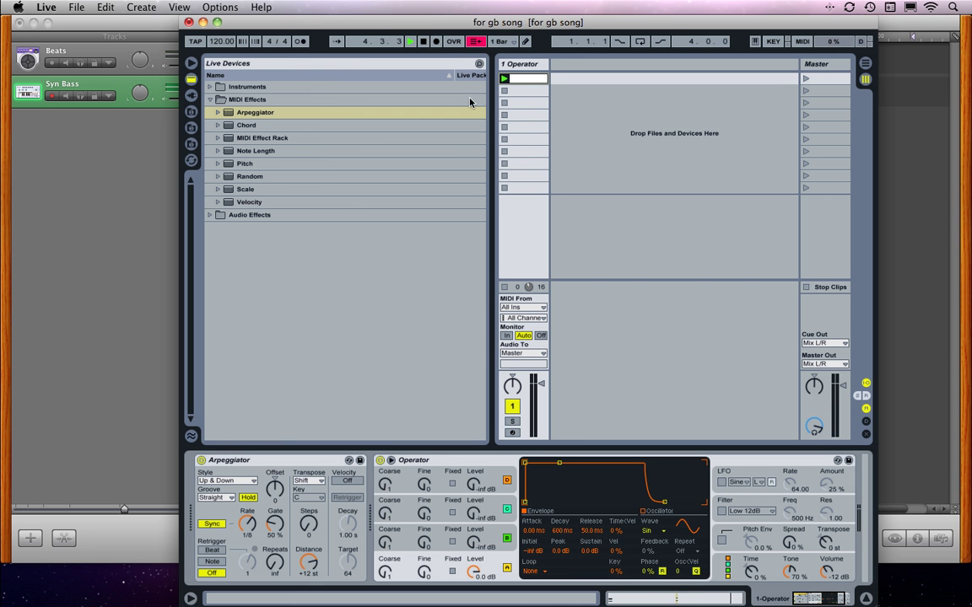
Stop Live's playback, reset it to the start, and return to GarageBand.
left_click_drag(416, 27, 509, 134)
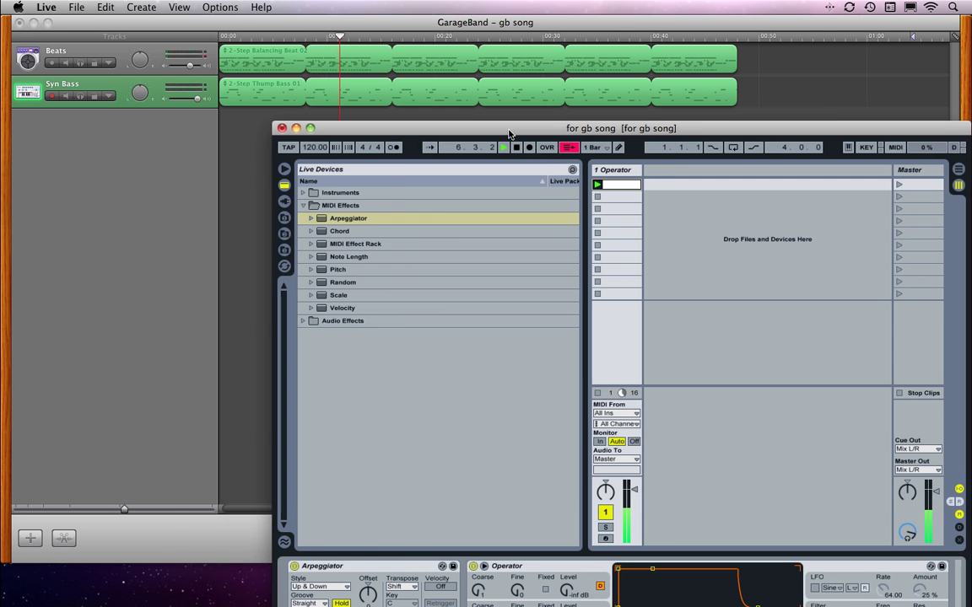
left_click_drag(509, 134, 468, 90)
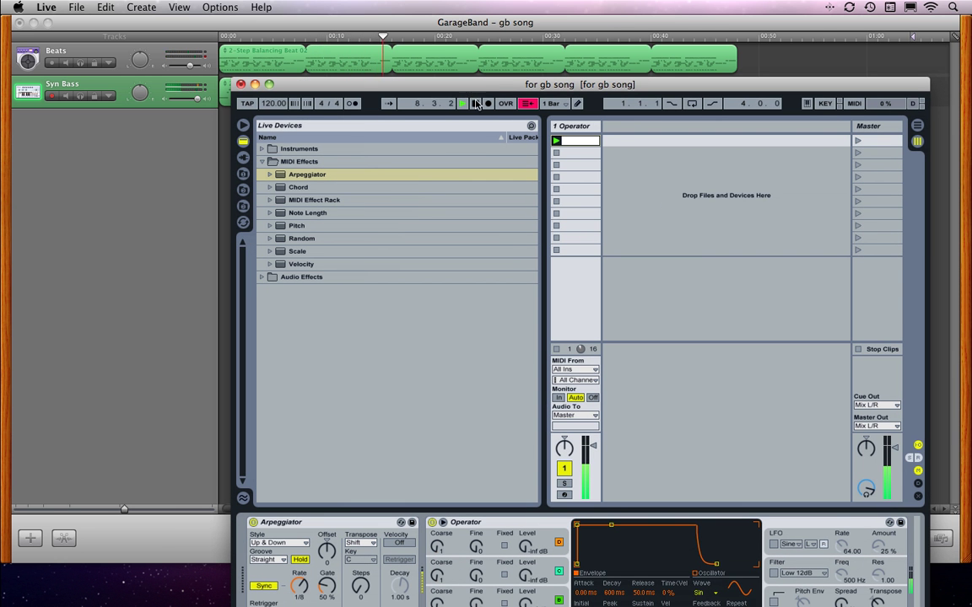
left_click(475, 103)
left_click(475, 103)
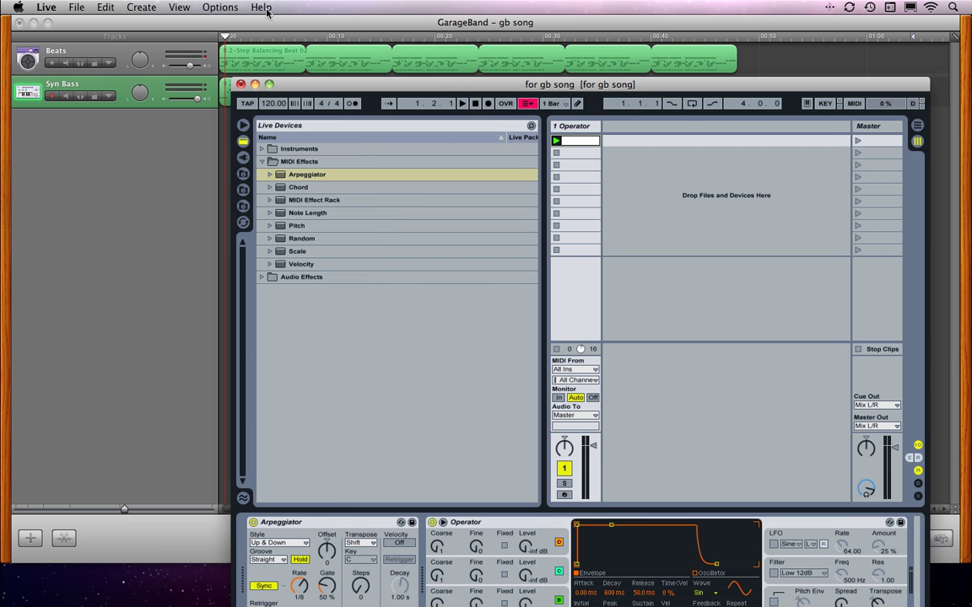
left_click(247, 27)
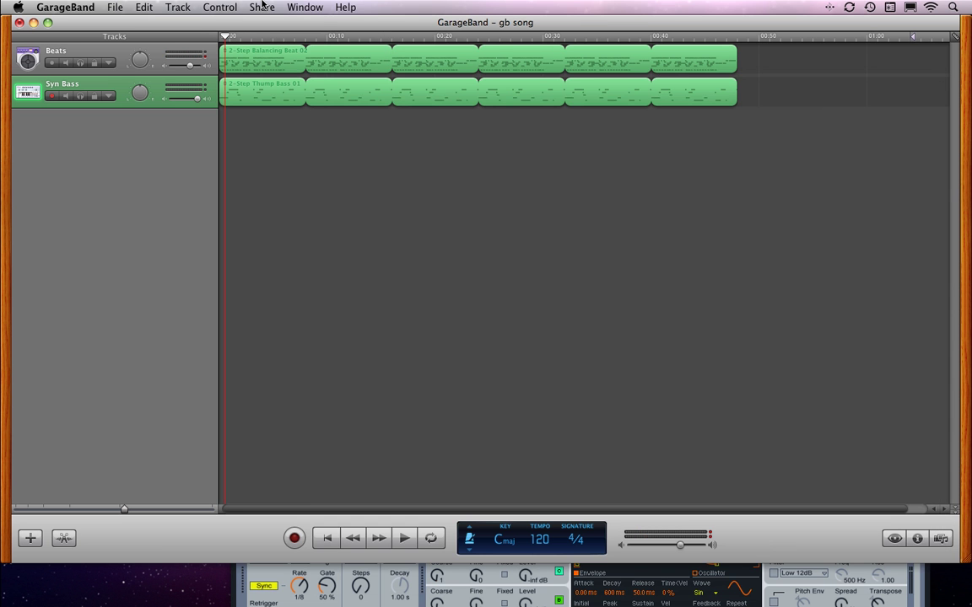
Export the song to disk uncompressed as 'gb song' on the Desktop.
left_click(262, 7)
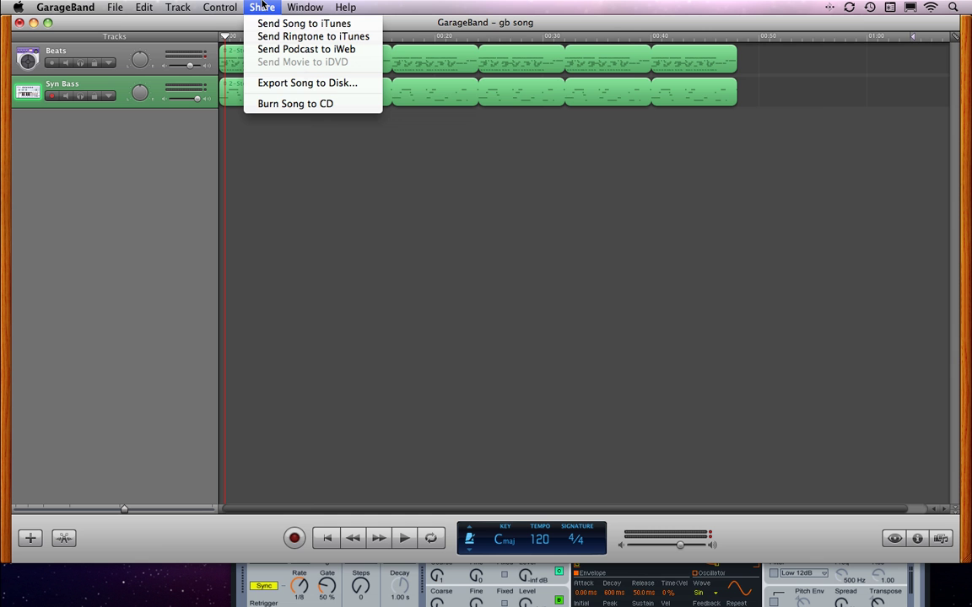
left_click(290, 82)
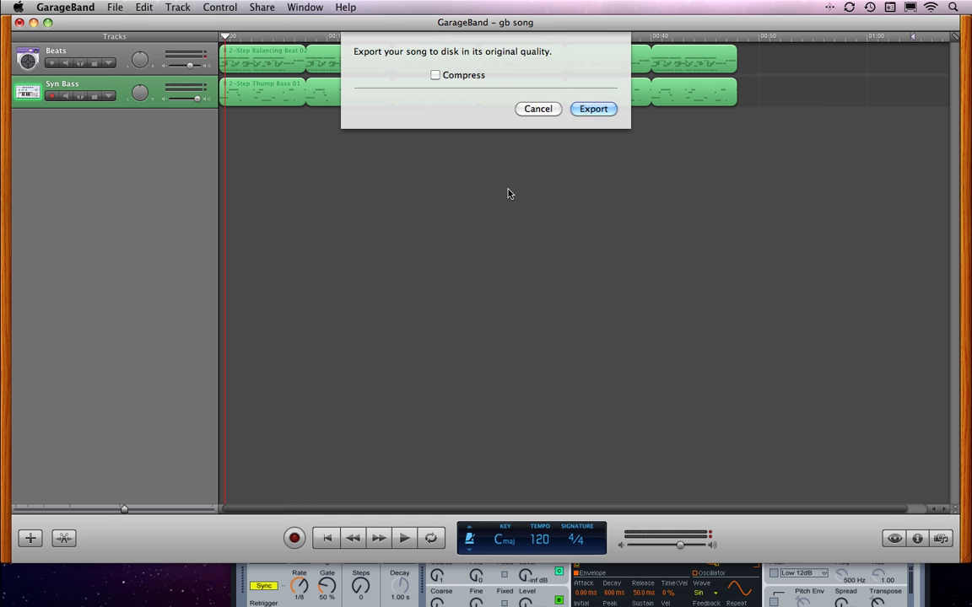
left_click(594, 108)
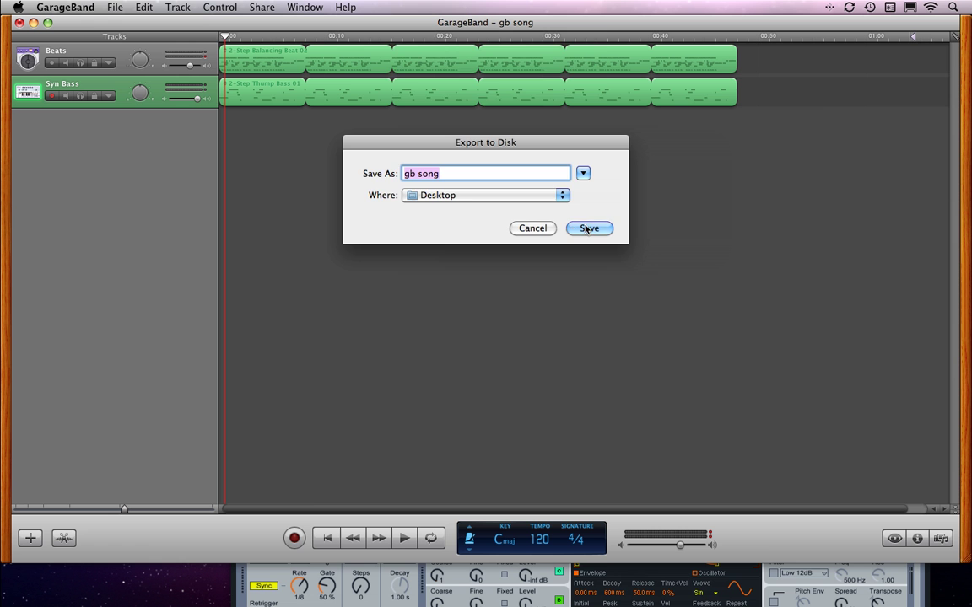
left_click(589, 228)
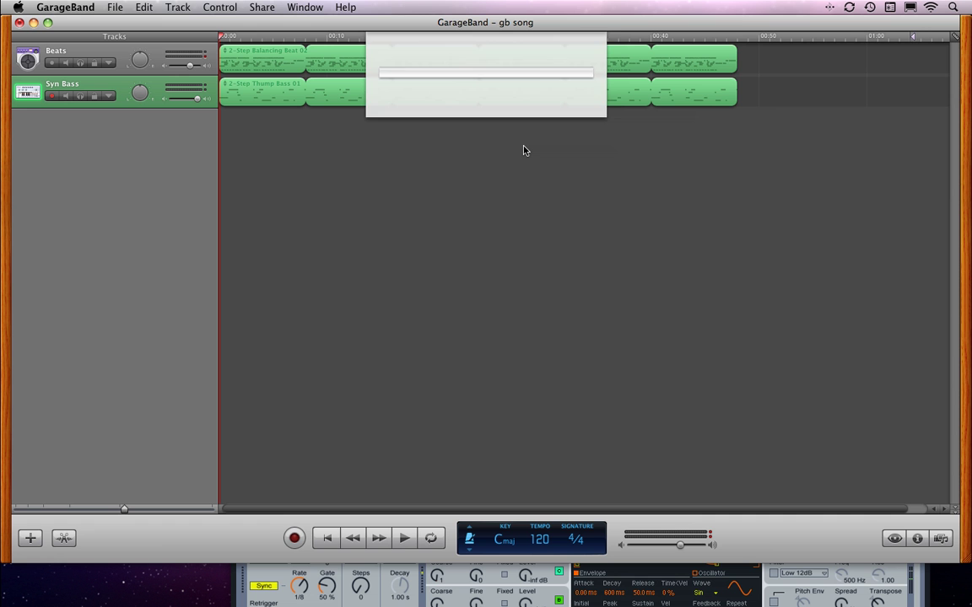
Hide GarageBand and Live, then preview gb song.aif on the desktop in Quick Look.
key("super+h")
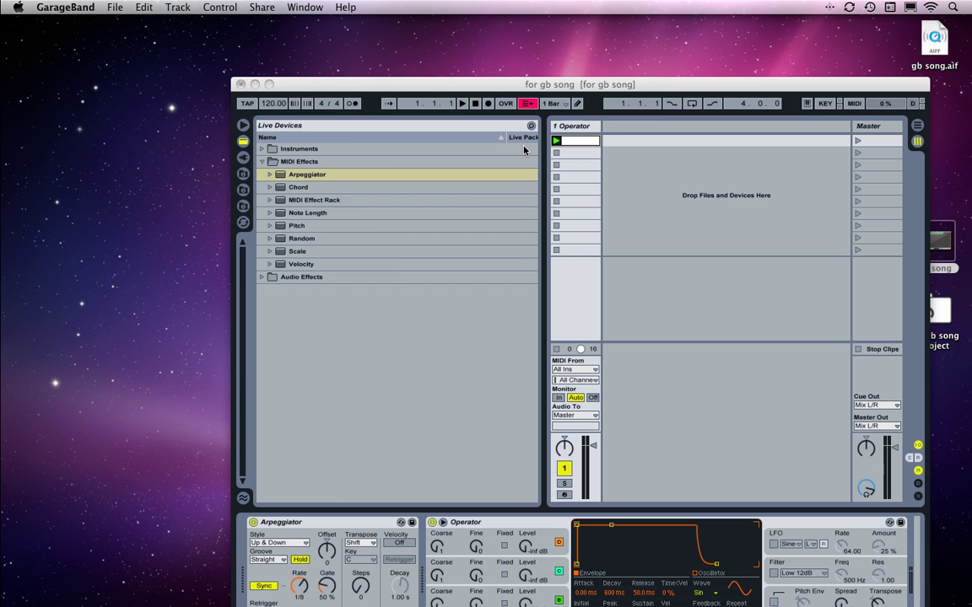
key("super+h")
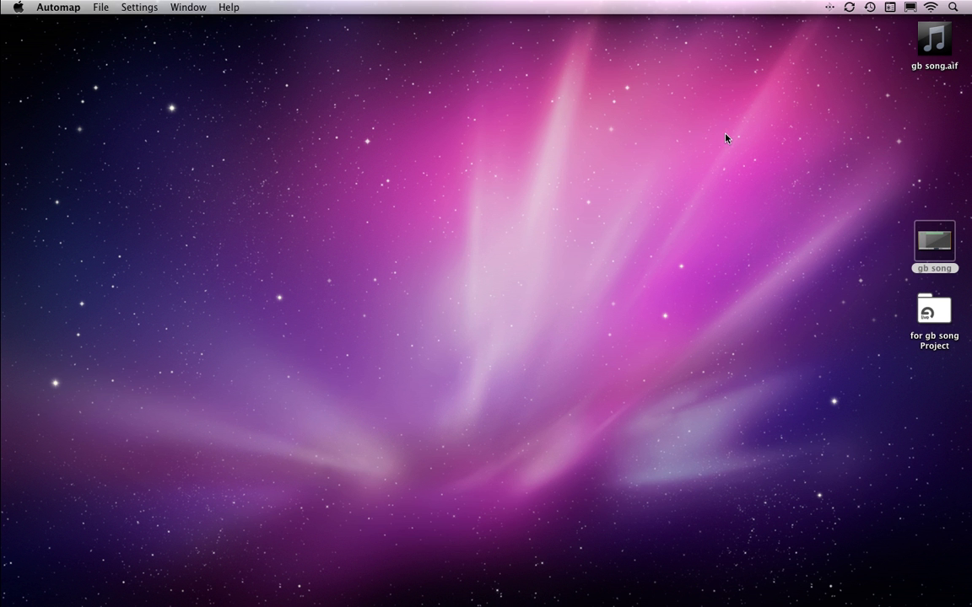
left_click(927, 46)
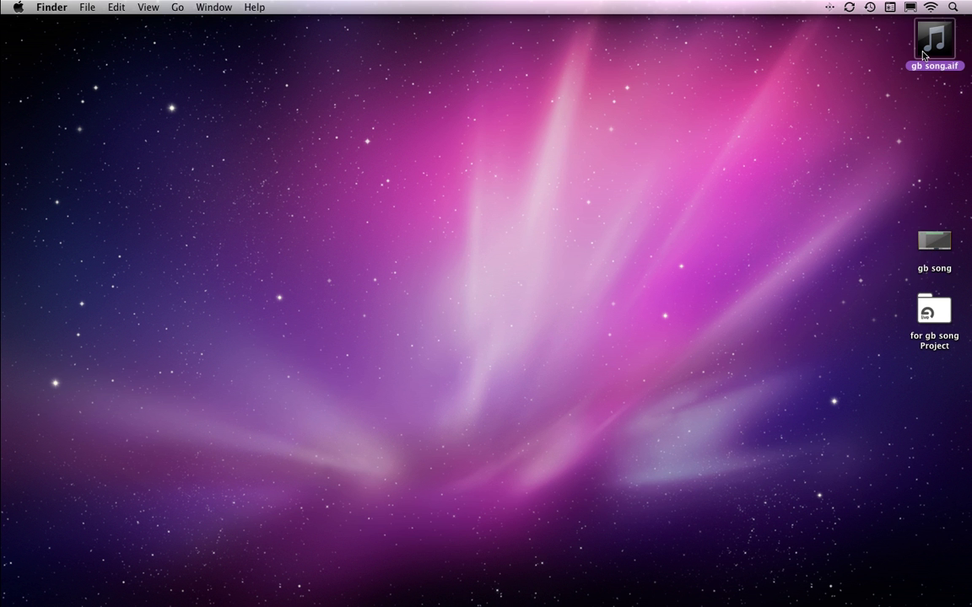
key("space")
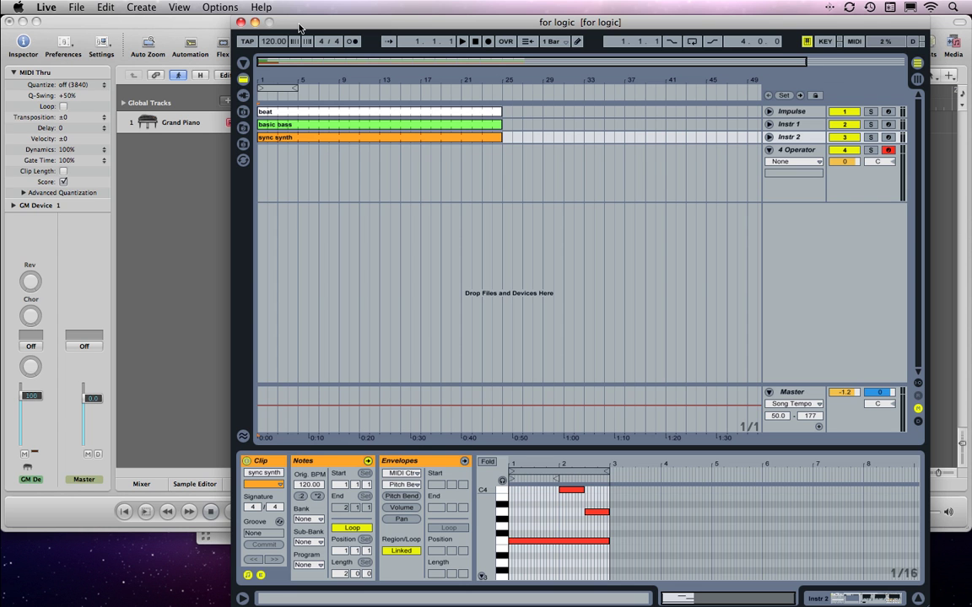
Play Live's 'for logic' arrangement with the beat clip shown and Loop on, then switch to Logic Pro.
left_click(462, 42)
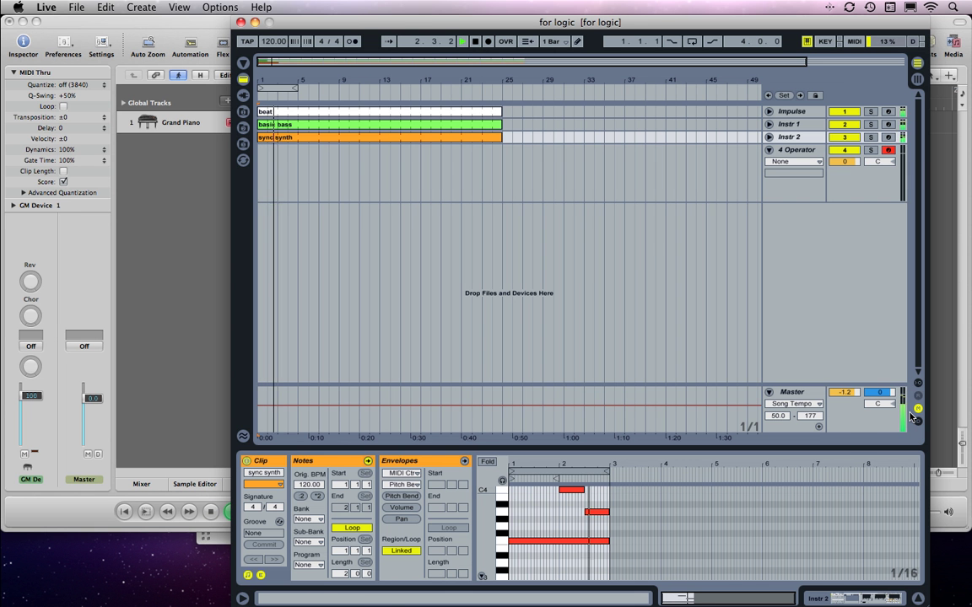
left_click(478, 113)
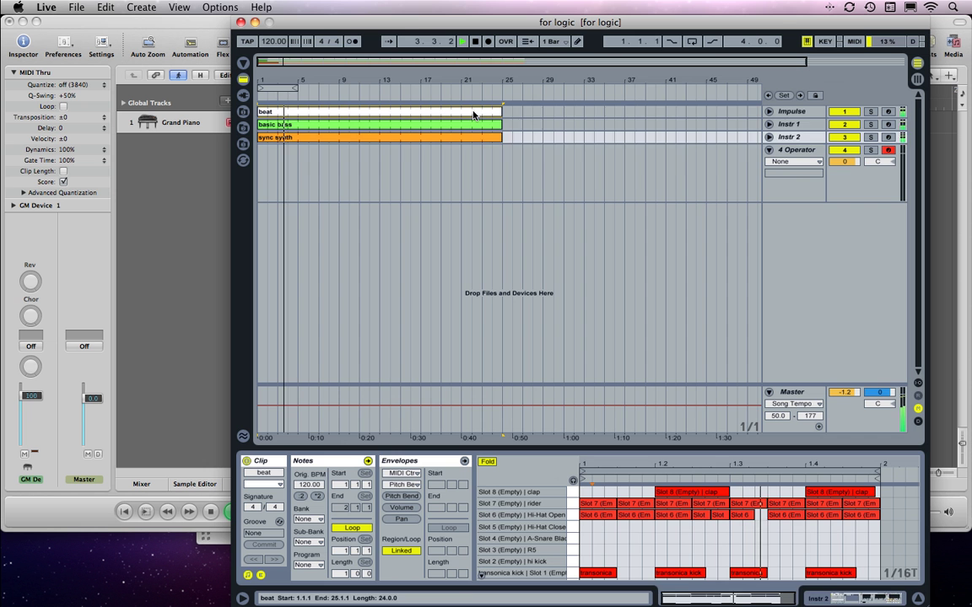
left_click(692, 41)
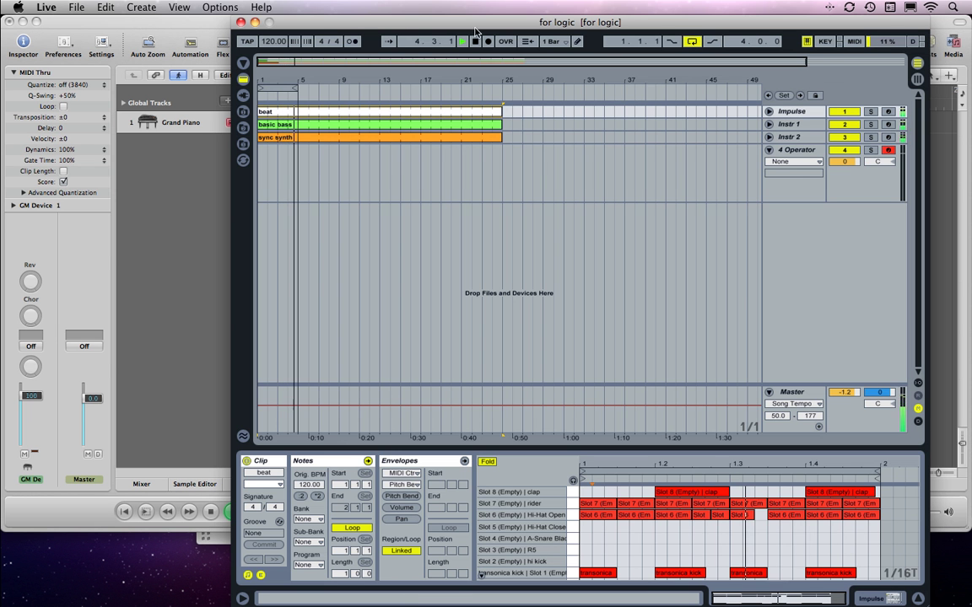
left_click(172, 40)
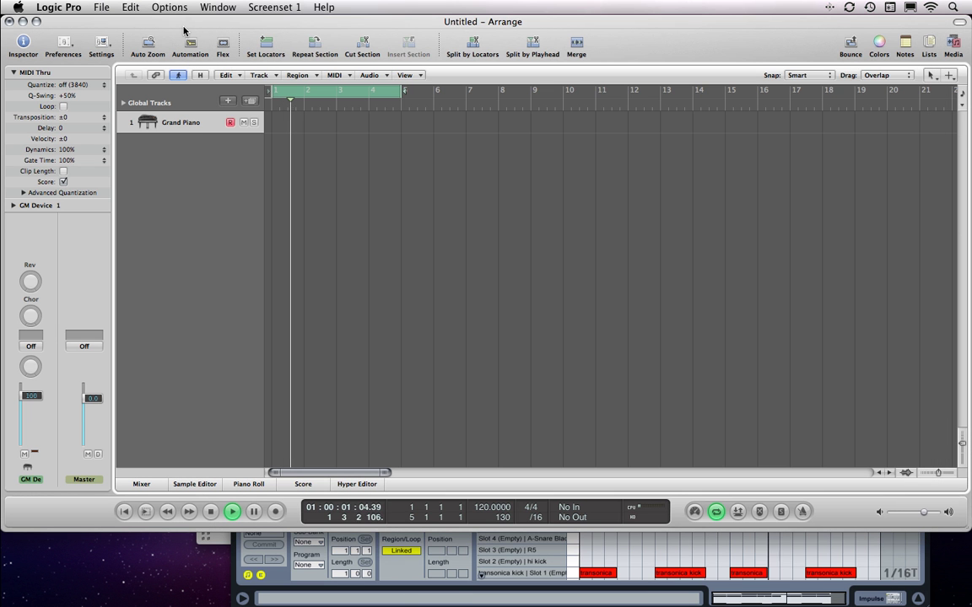
Create a stereo Aux 1 strip in the Mixer with input Ableton Live RW:Mix L/R.
left_click(141, 484)
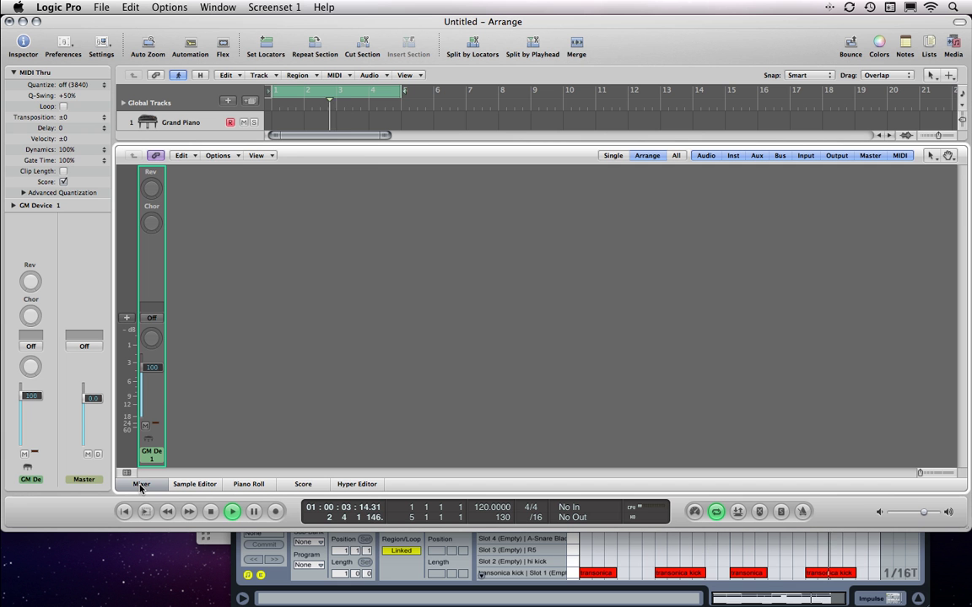
left_click(219, 157)
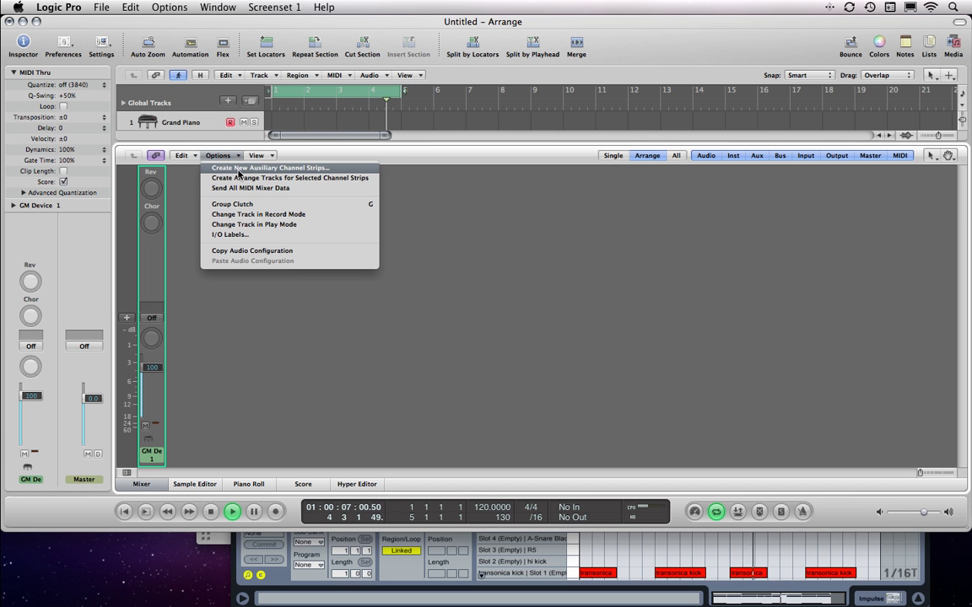
left_click(238, 169)
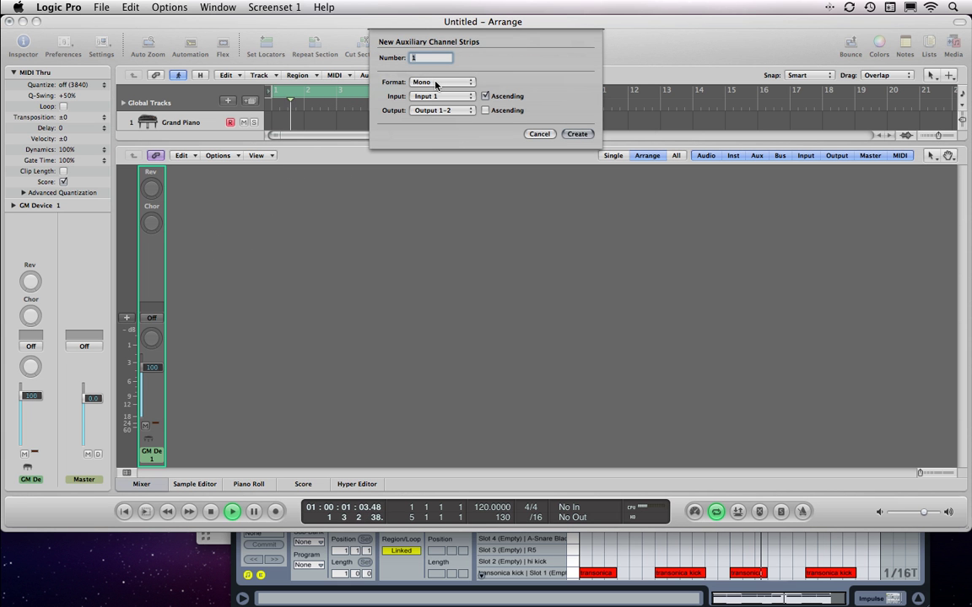
left_click(435, 84)
left_click(435, 99)
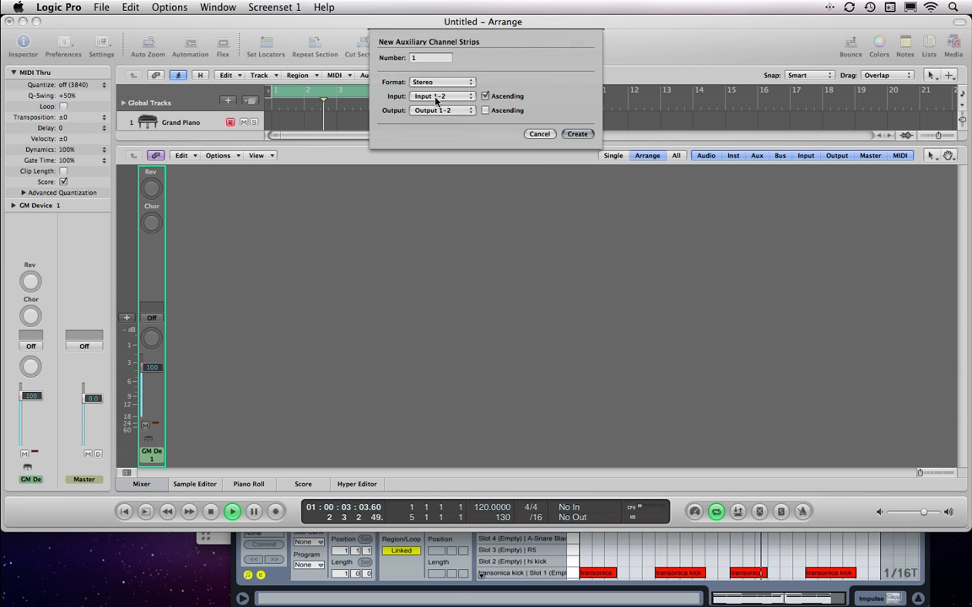
left_click(436, 101)
mouse_move(435, 133)
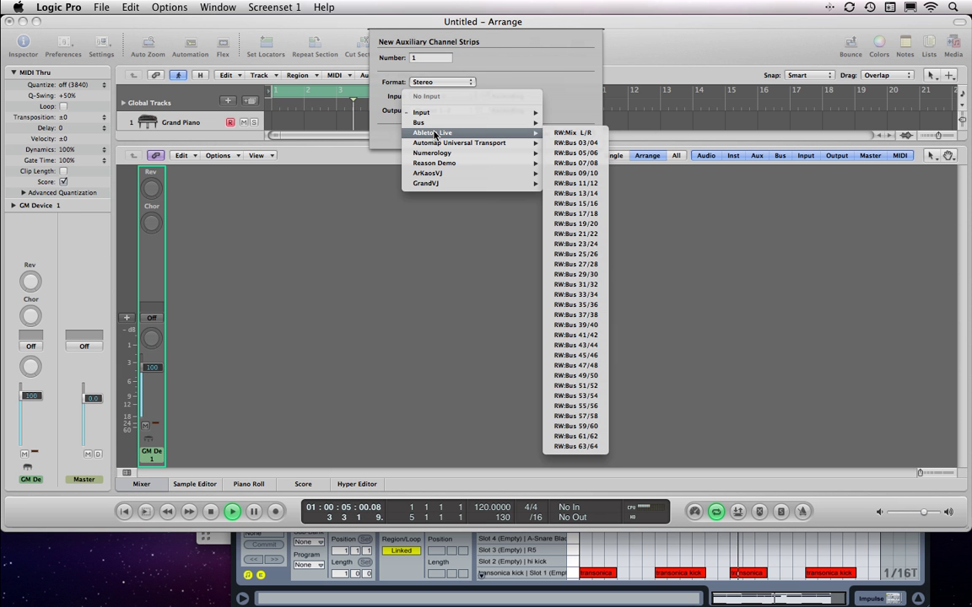
left_click(561, 133)
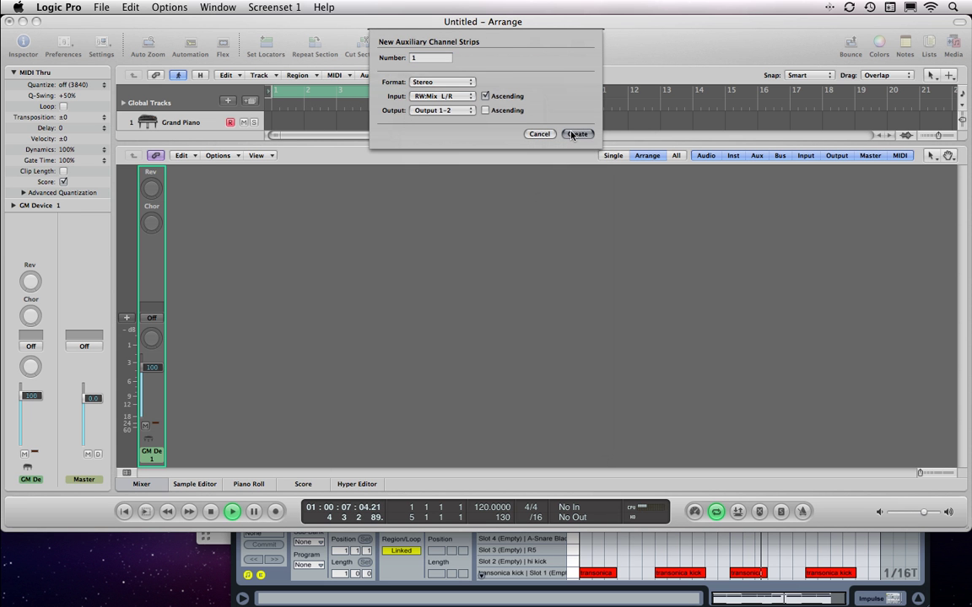
left_click(572, 135)
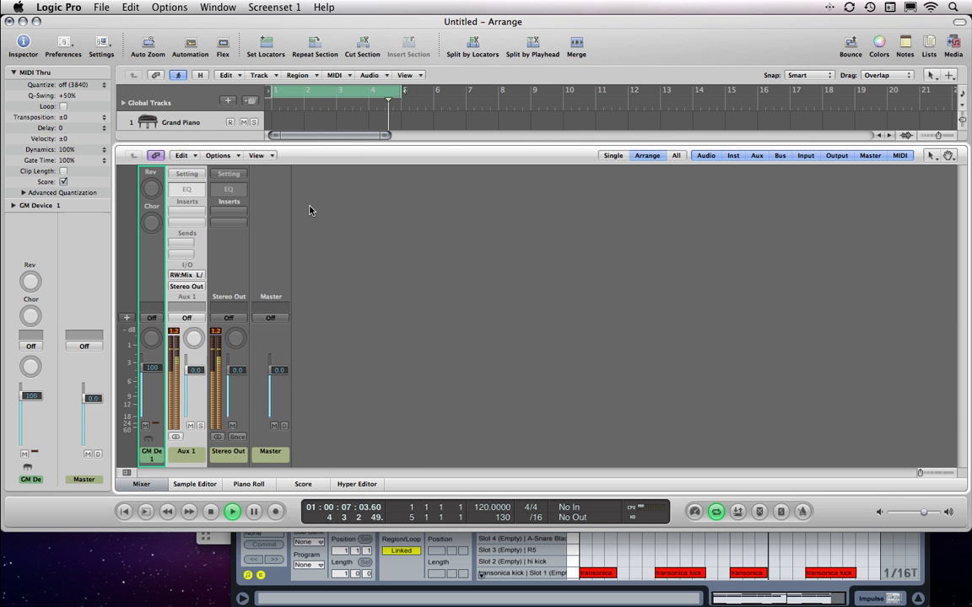
left_click(190, 215)
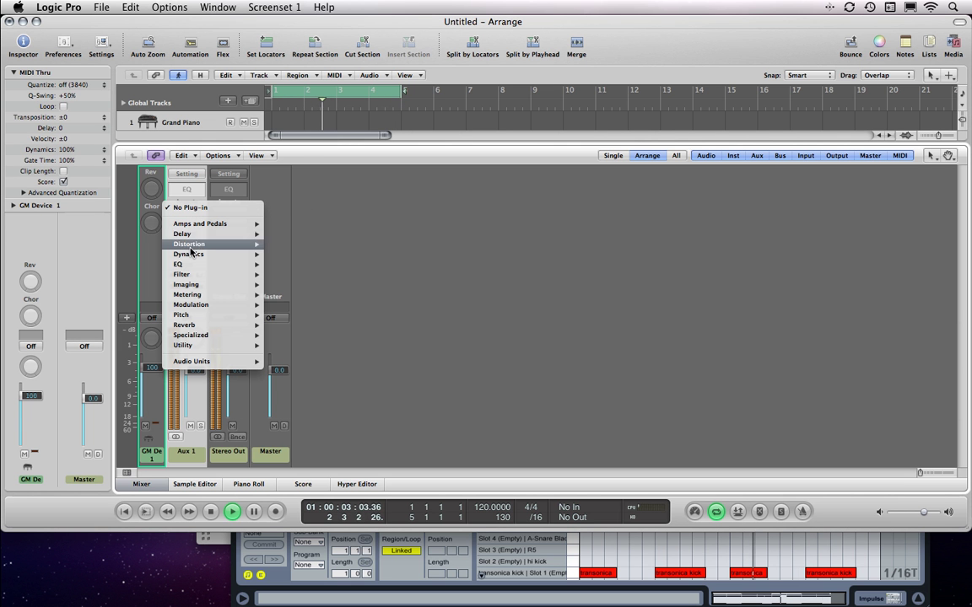
Insert a stereo EVOC 20 Filterbank on Aux 1 and load its Dark Shift preset.
mouse_move(203, 274)
mouse_move(294, 278)
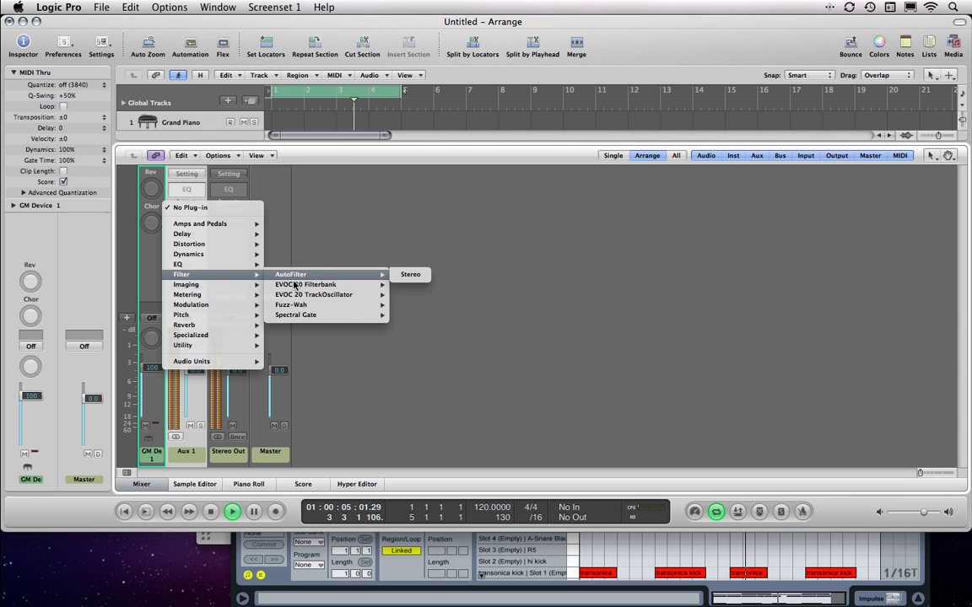
left_click(415, 284)
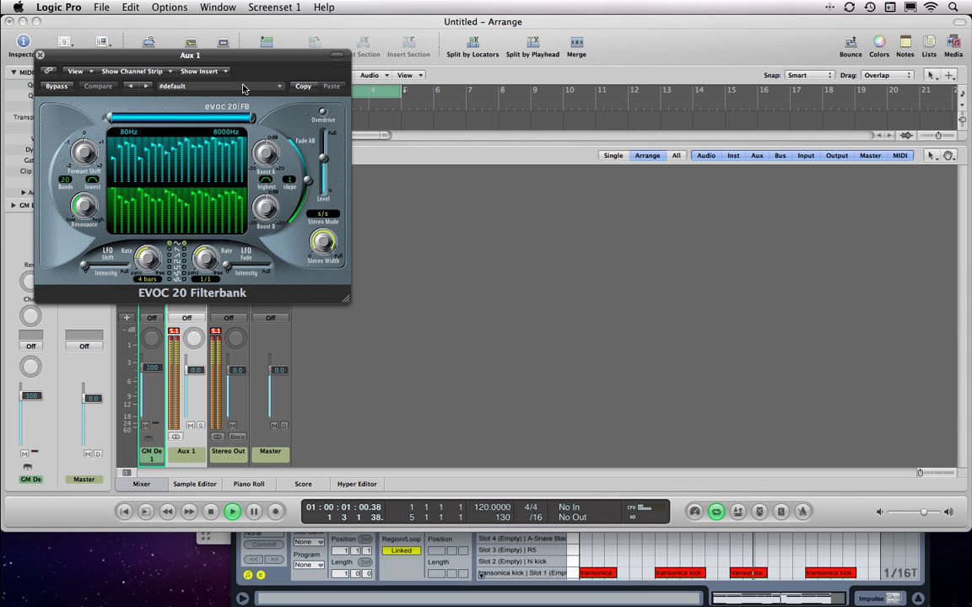
left_click(243, 87)
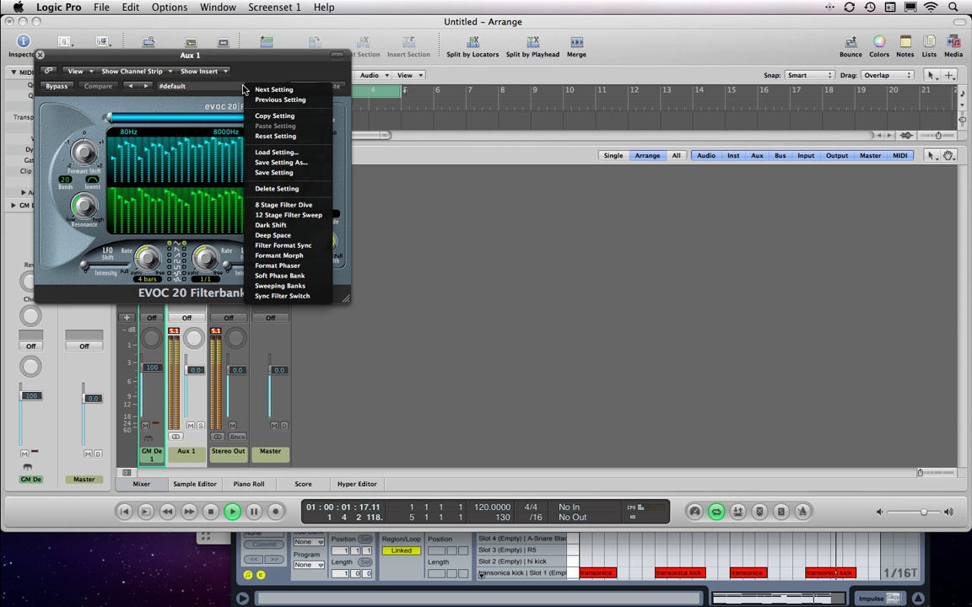
left_click(288, 225)
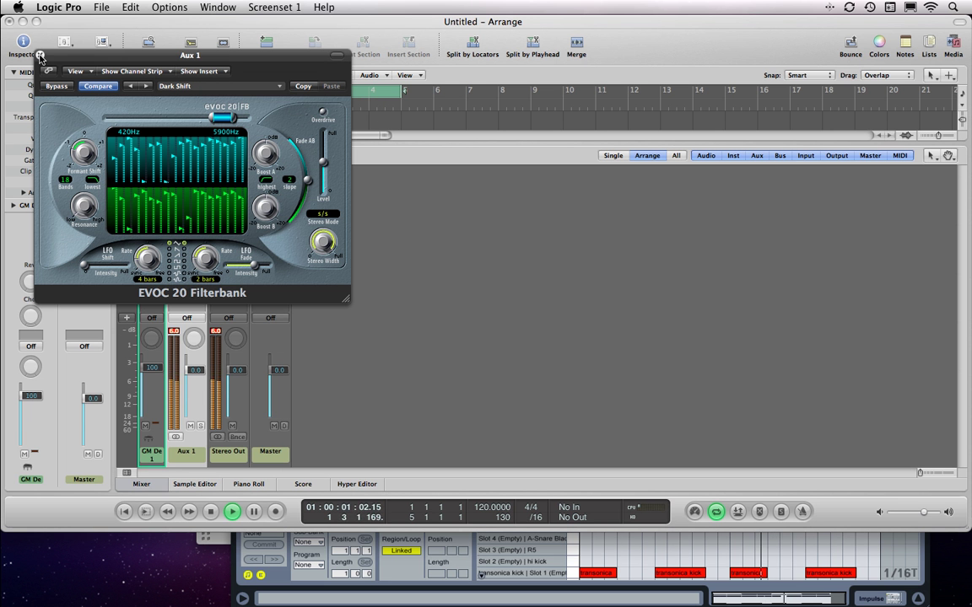
left_click(40, 56)
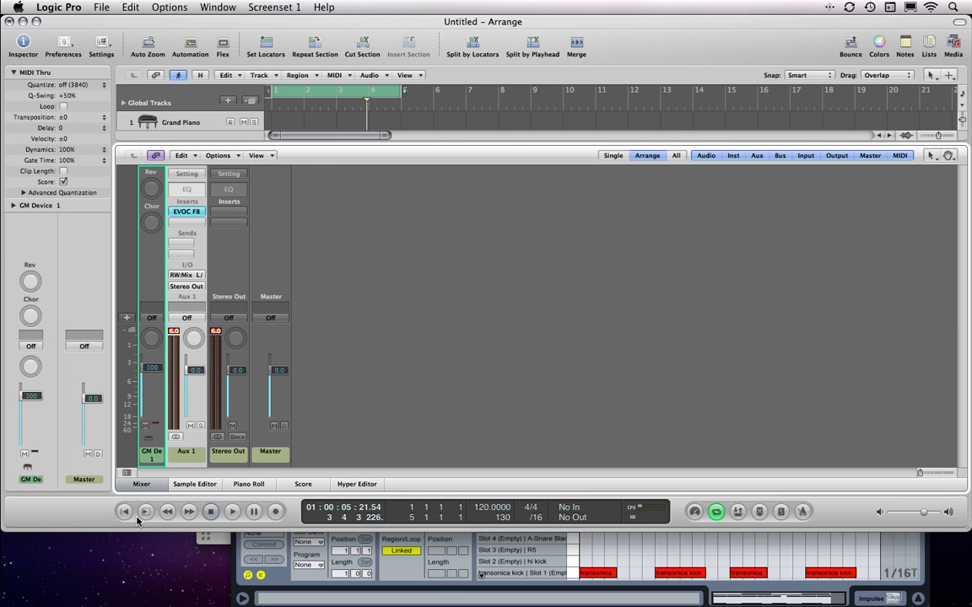
Hide the Mixer and add a new External MIDI track.
left_click(140, 485)
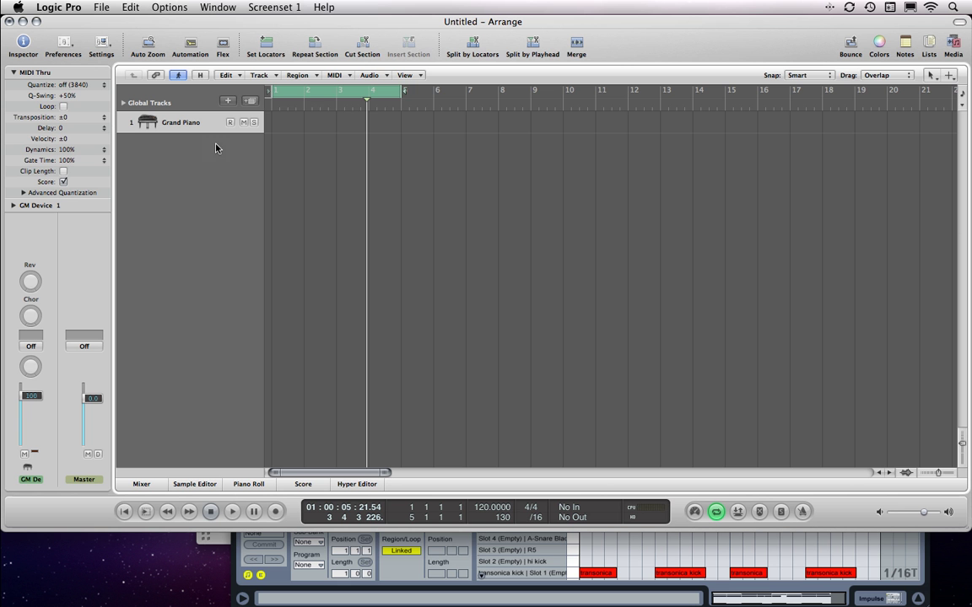
left_click(257, 76)
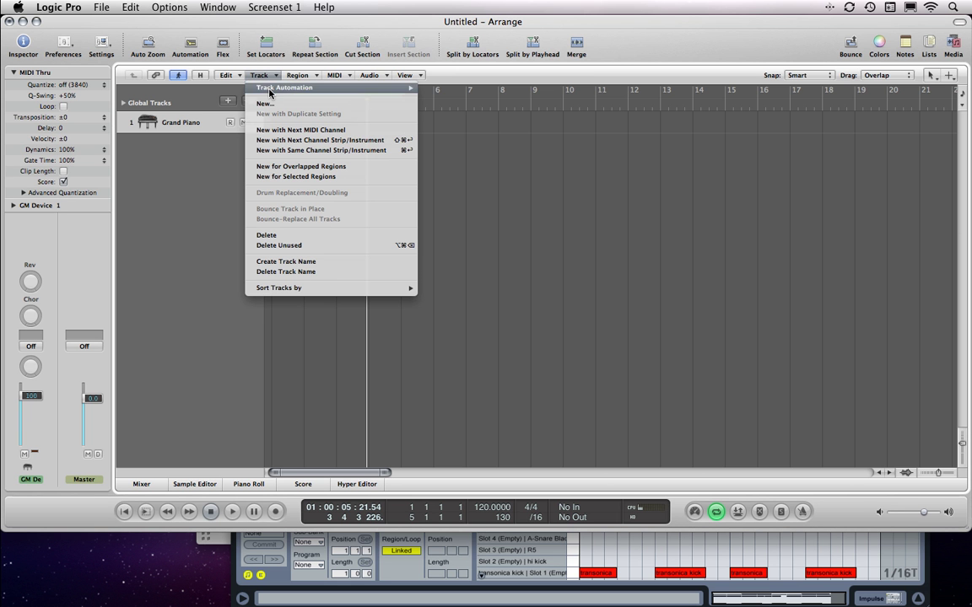
left_click(265, 103)
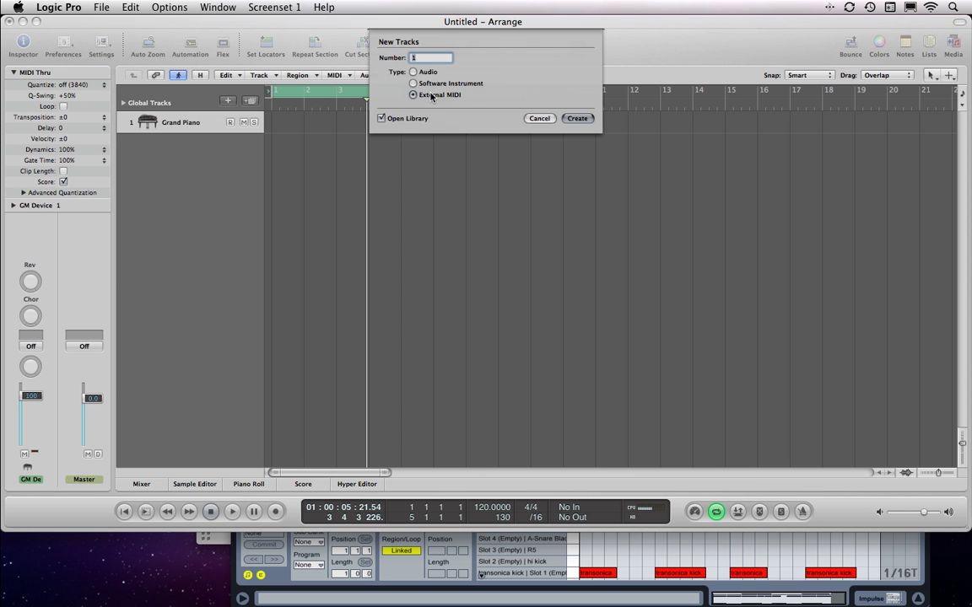
left_click(575, 118)
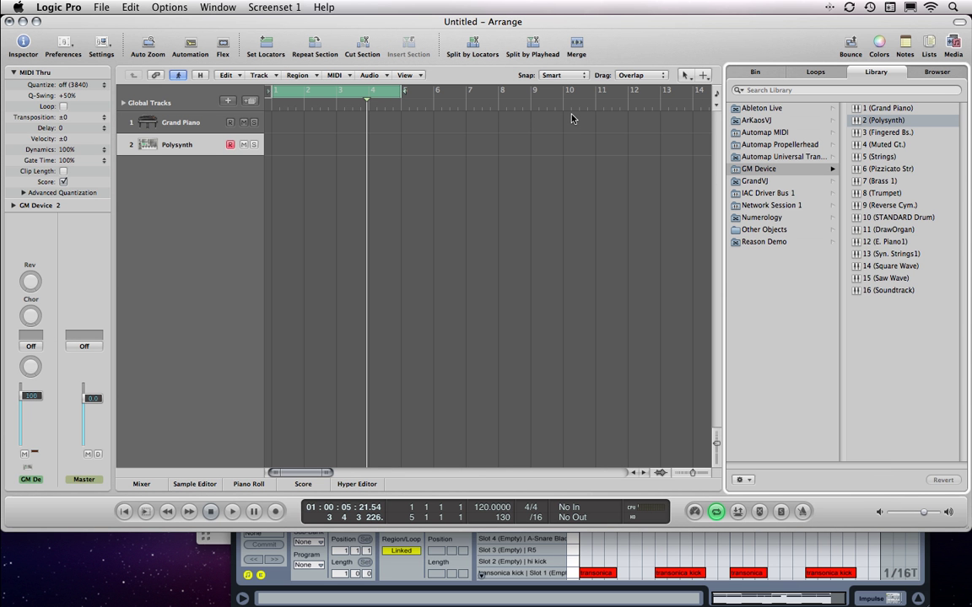
Assign track 2 to Ableton Live's 4-Operator instrument from the Library.
left_click(735, 112)
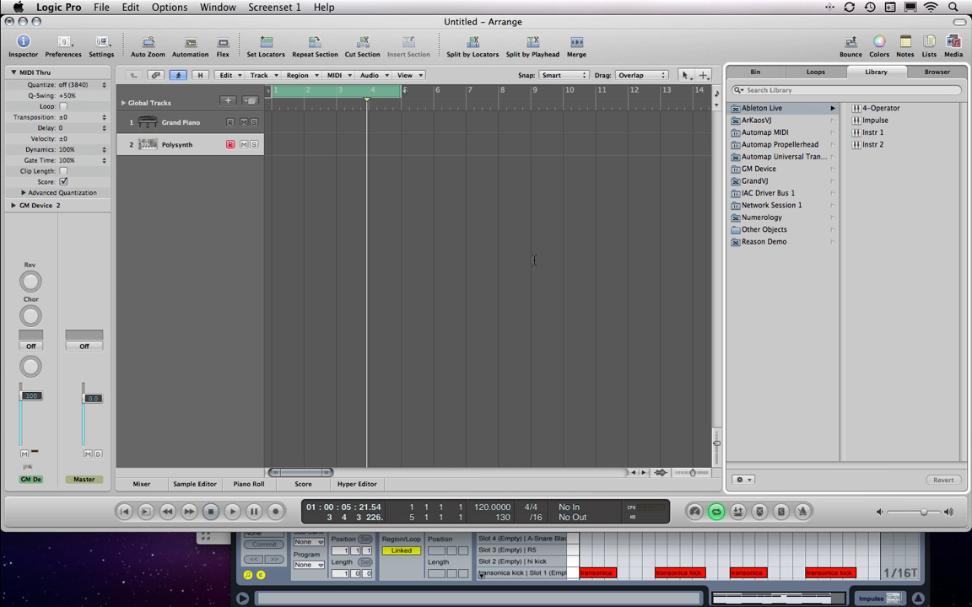
left_click(287, 556)
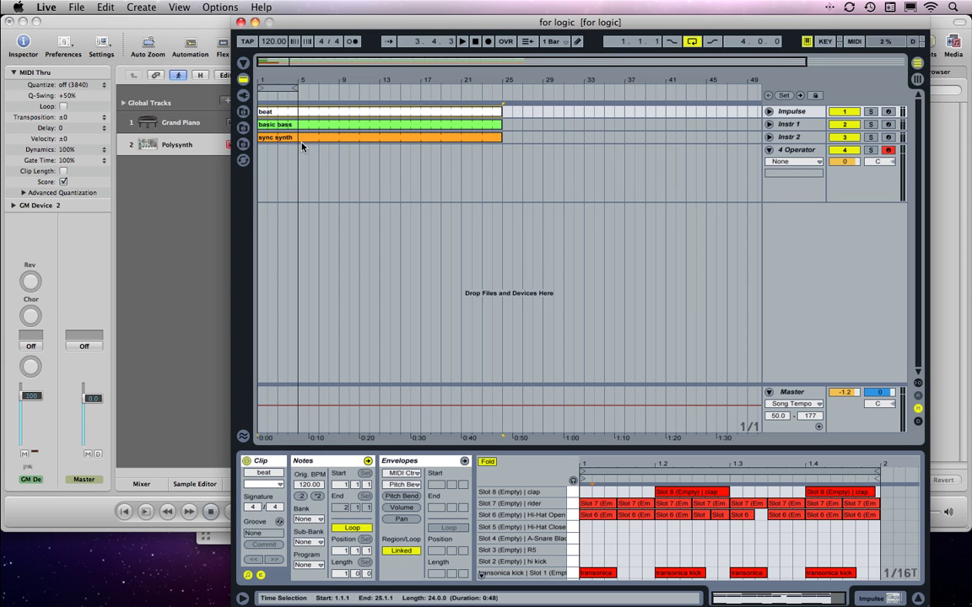
left_click(934, 27)
left_click(877, 108)
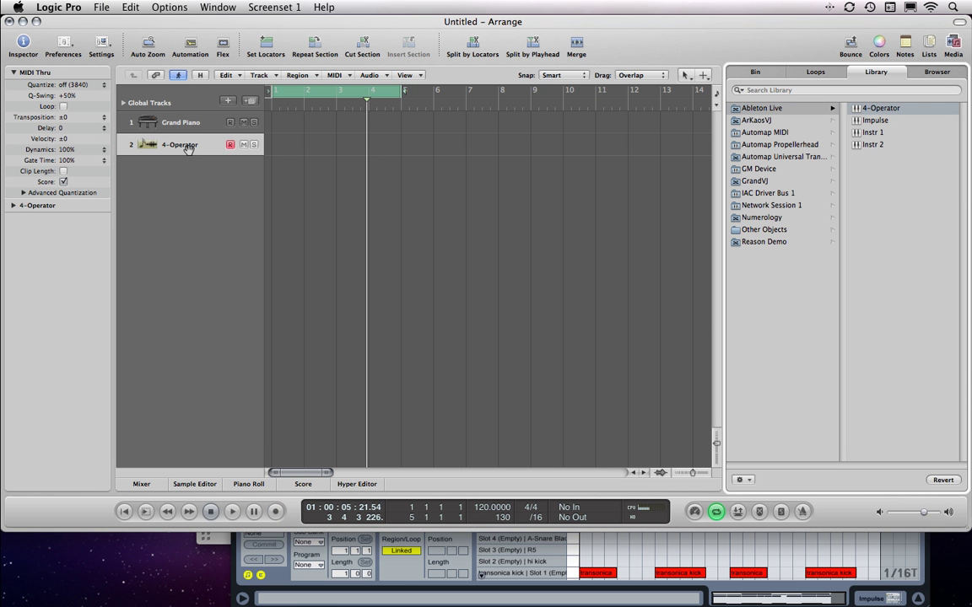
Play C3, C2 and G2 notes on the ReWired 4-Operator from the Caps Lock Keyboard.
key("Caps_Lock")
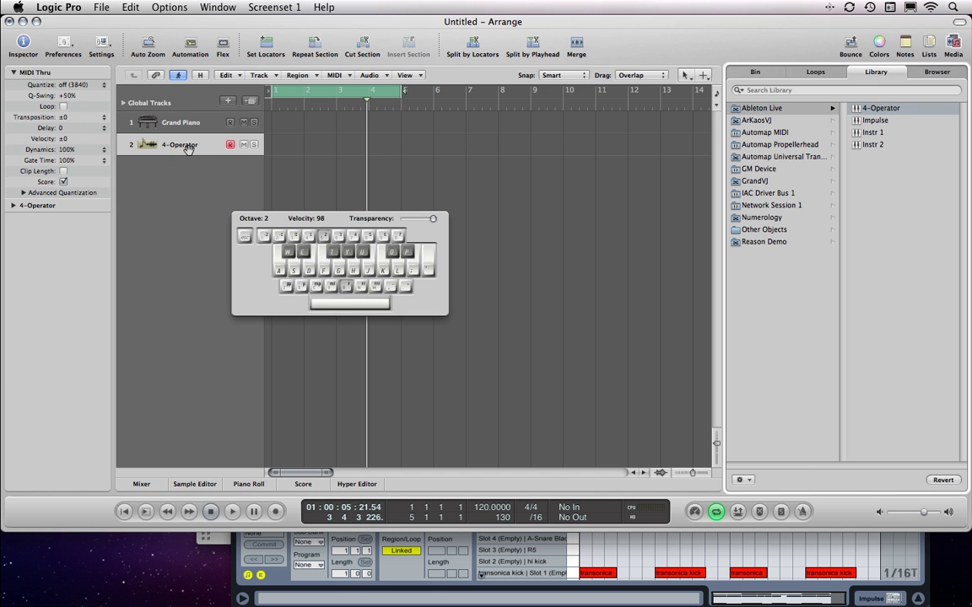
key("a")
key("1")
key("1")
key("a")
key("g")
In Live, lower the computer keyboard octave to C2, then go back to Logic's mixer.
key("super+Tab")
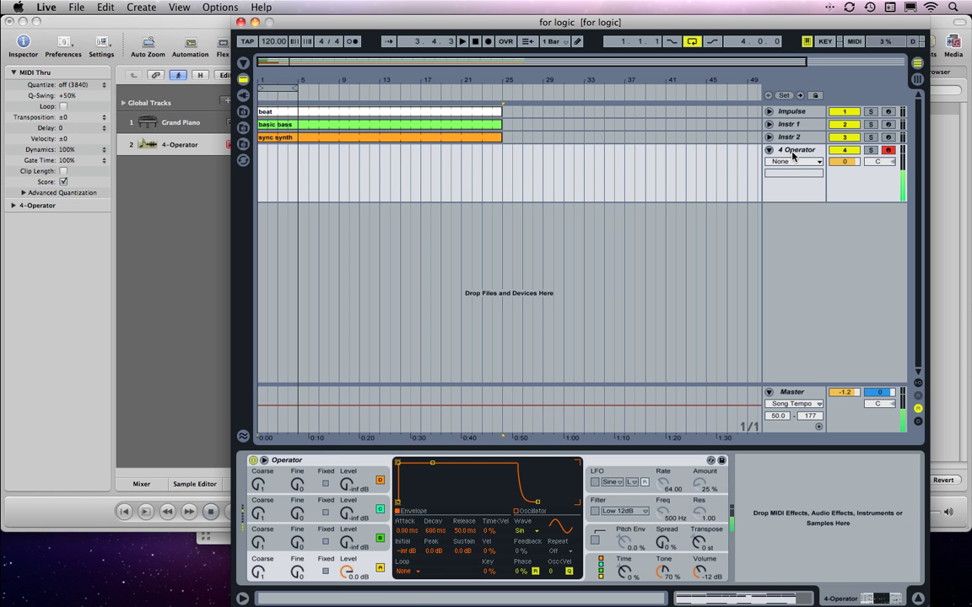
key("z")
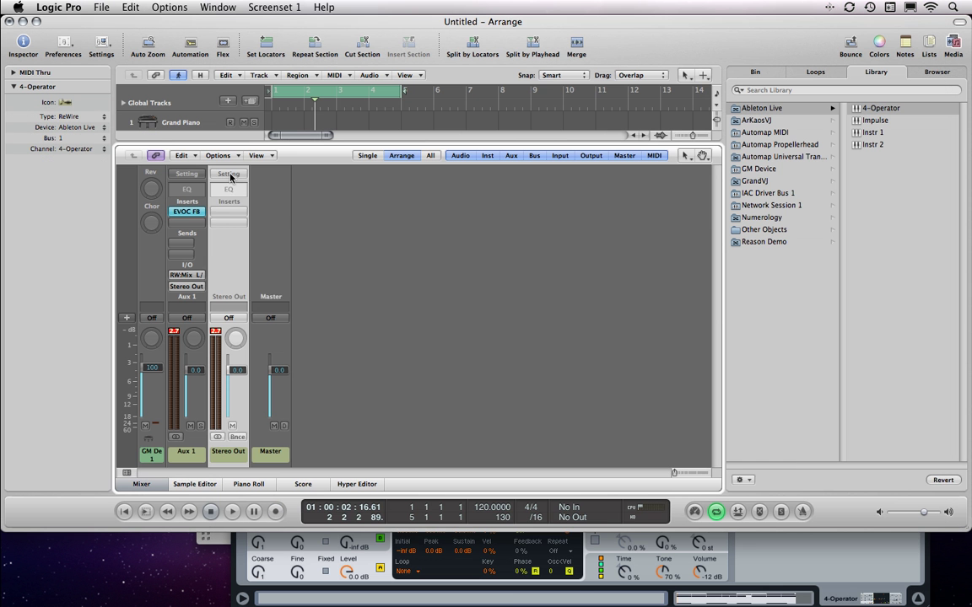
left_click(241, 172)
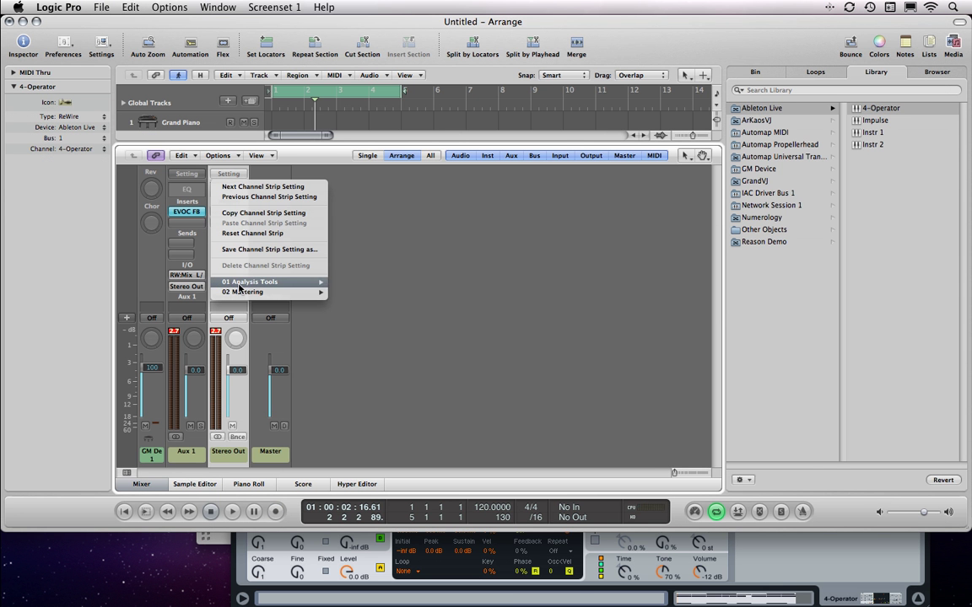
Start playback and apply 02 Mastering > Final Hip Hop Master to the Stereo Out.
mouse_move(241, 287)
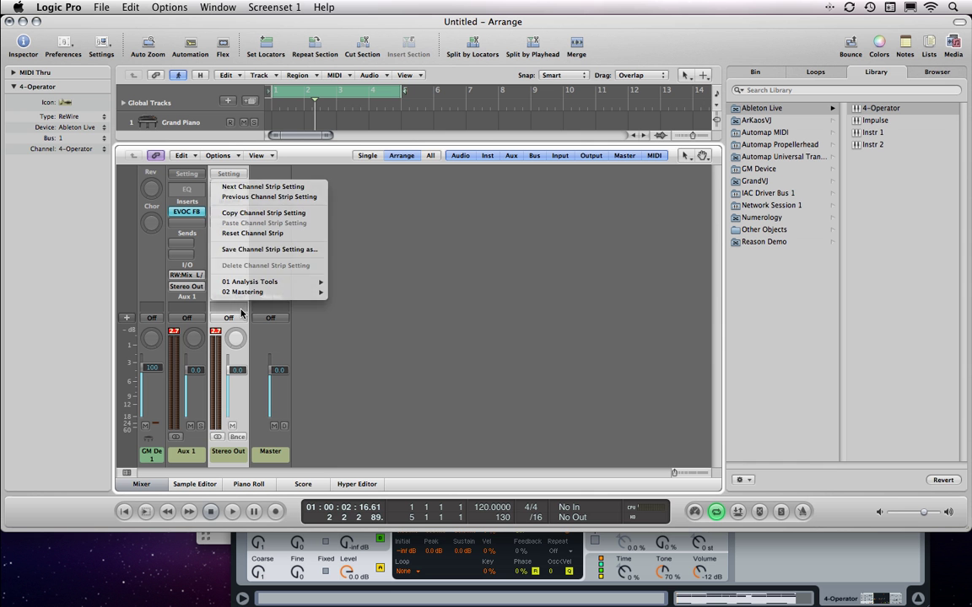
left_click(215, 278)
key("space")
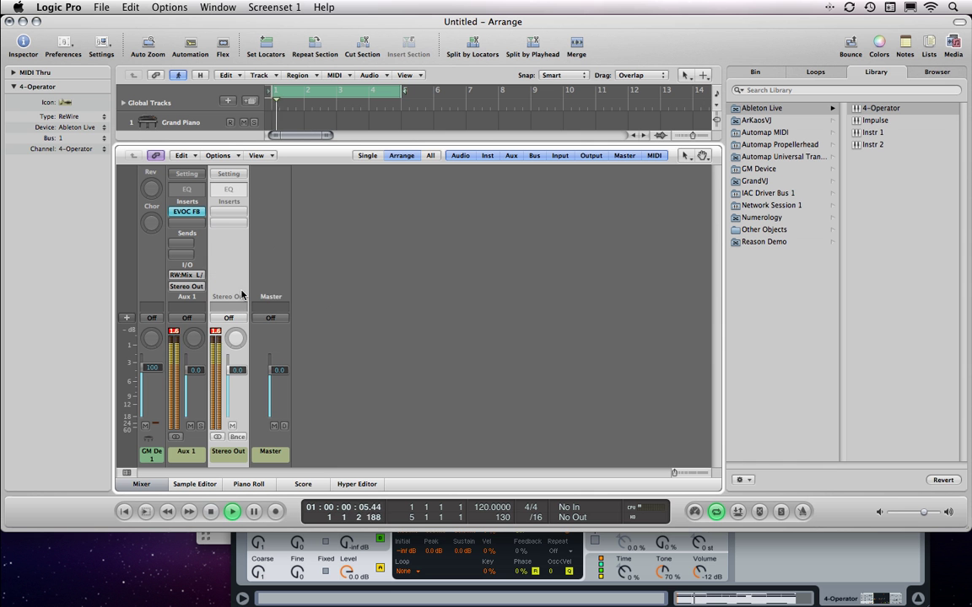
left_click(228, 173)
mouse_move(264, 292)
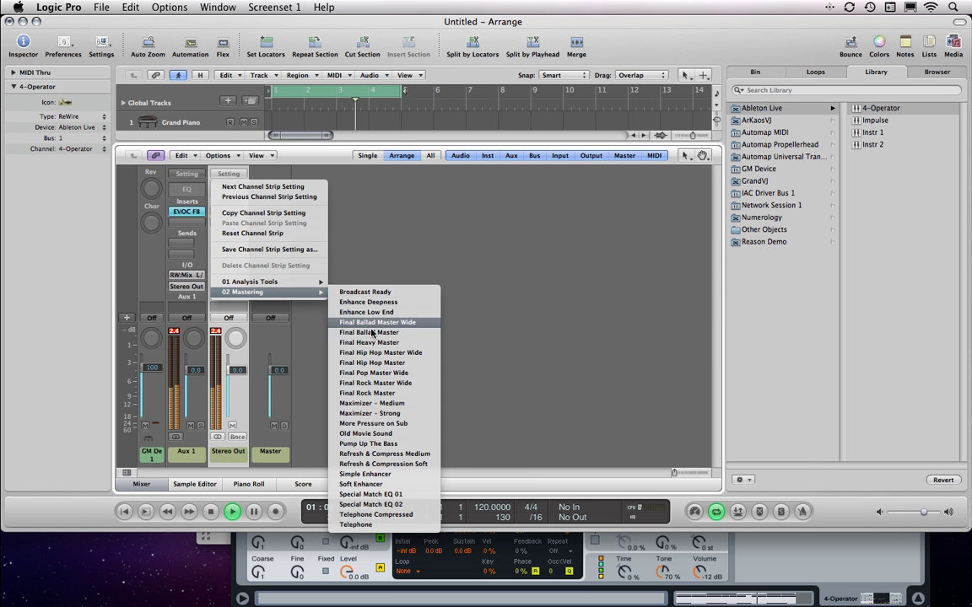
left_click(377, 363)
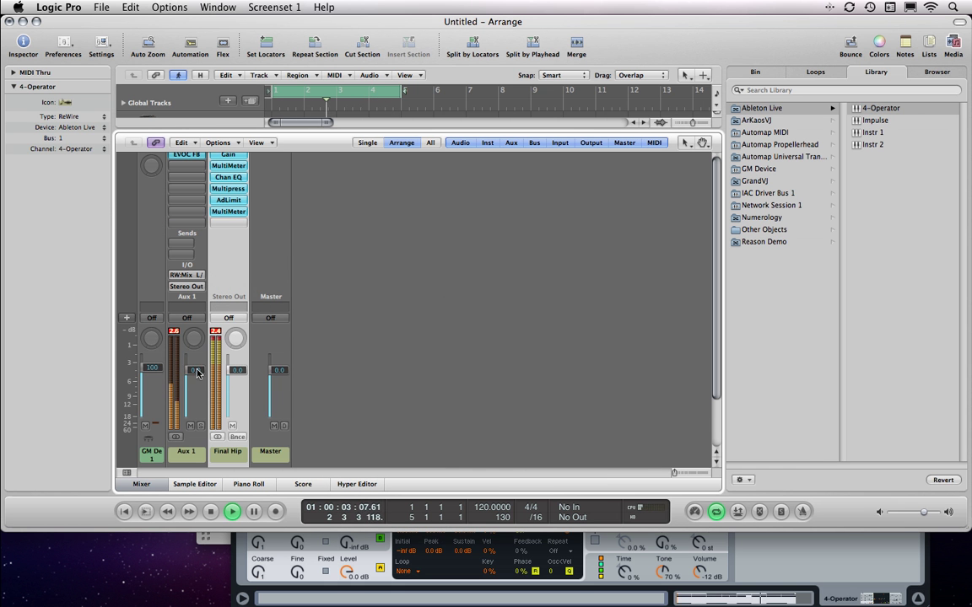
Lower the Aux 1 fader to -4.4 dB and the Stereo Out fader to -2.4 dB.
left_click_drag(197, 373, 197, 385)
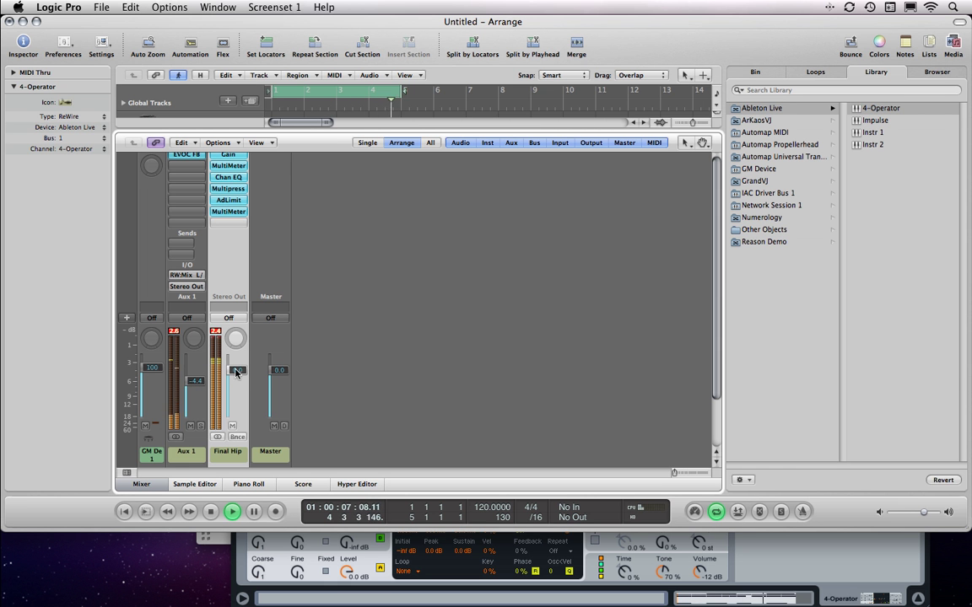
left_click_drag(236, 372, 235, 389)
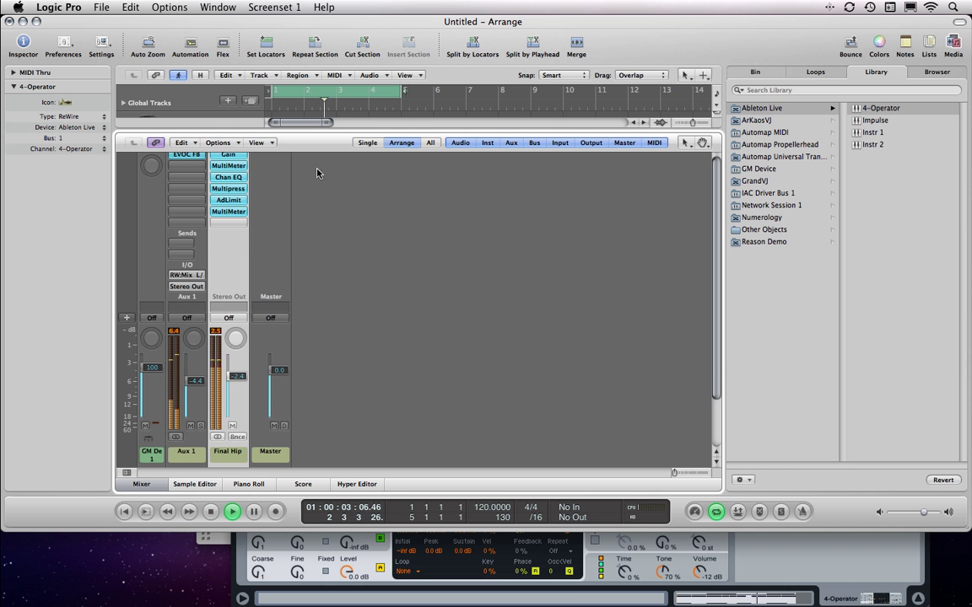
scroll(239, 168, "up", 3)
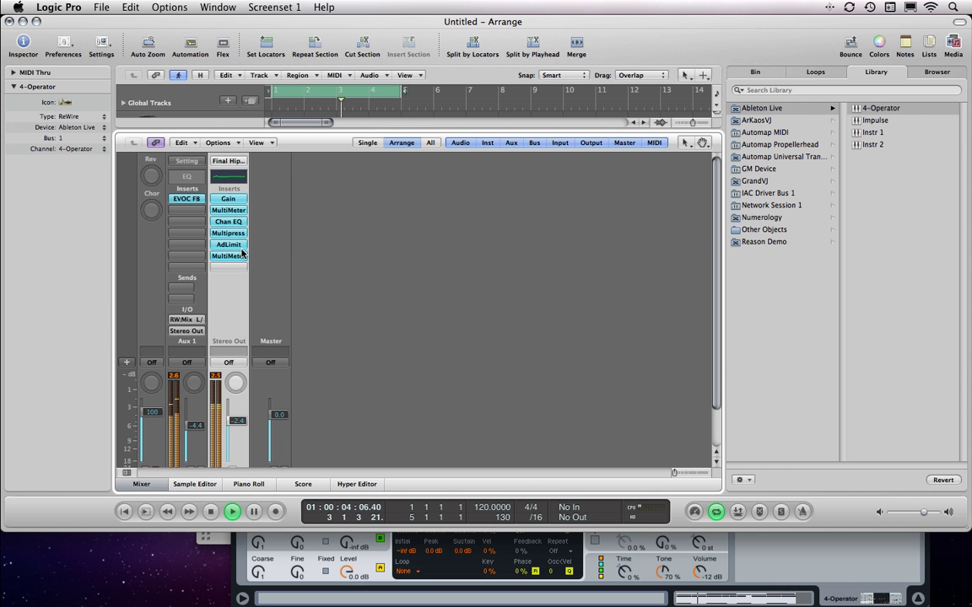
left_click(239, 162)
Try Final Hip Hop Master Wide, settle on Old Movie Sound for Stereo Out, and switch Cycle off.
mouse_move(269, 294)
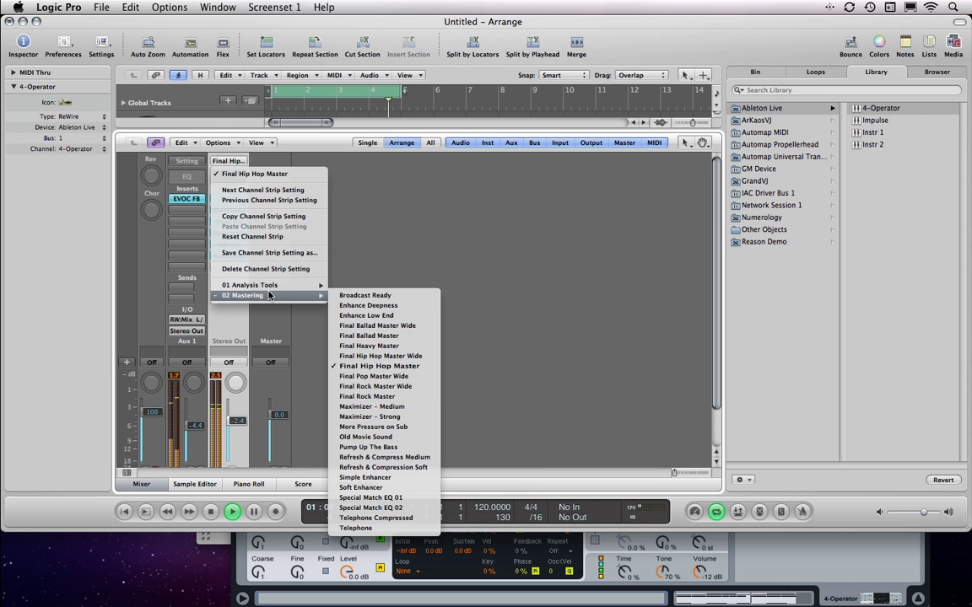
left_click(368, 358)
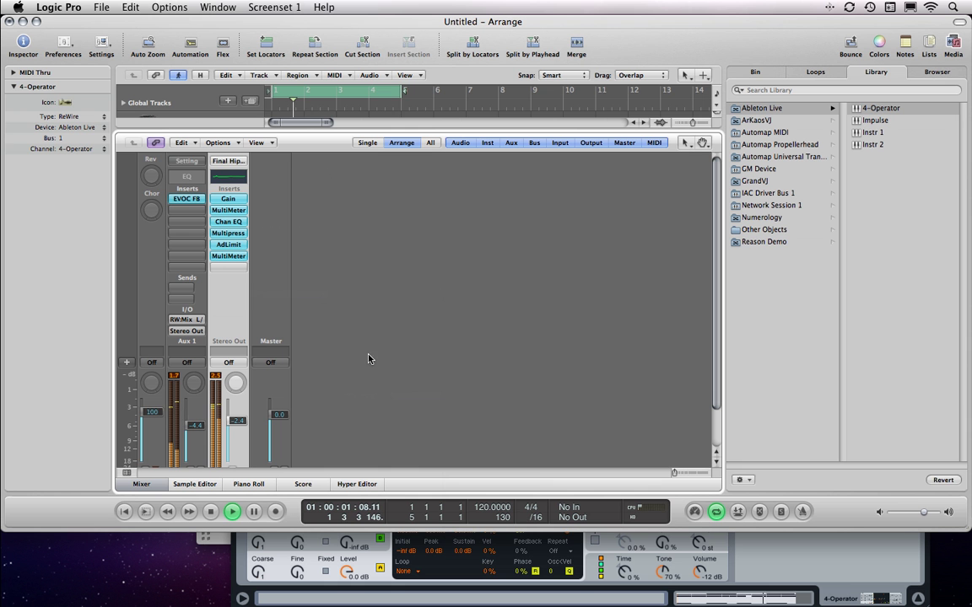
left_click(232, 162)
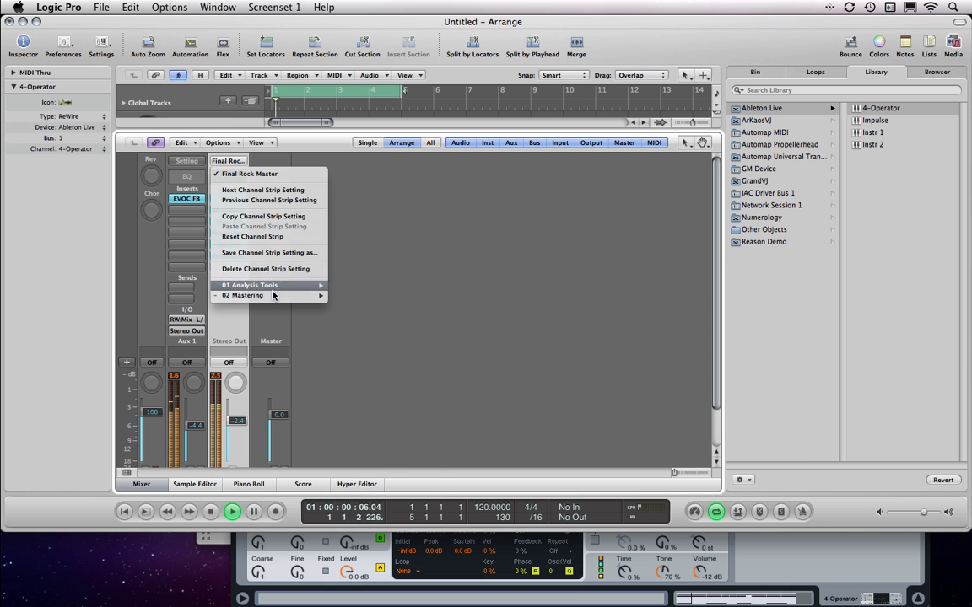
mouse_move(295, 295)
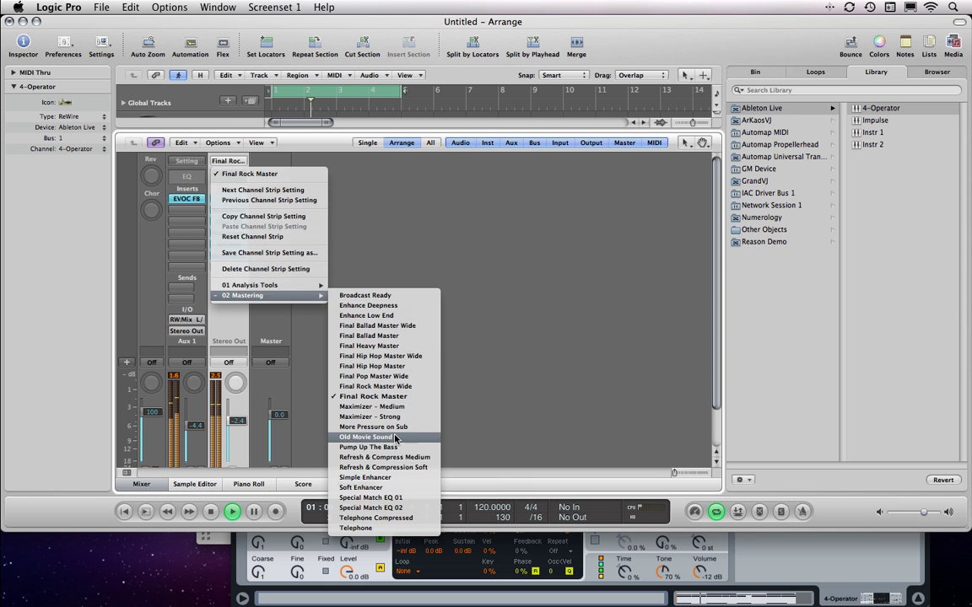
left_click(371, 397)
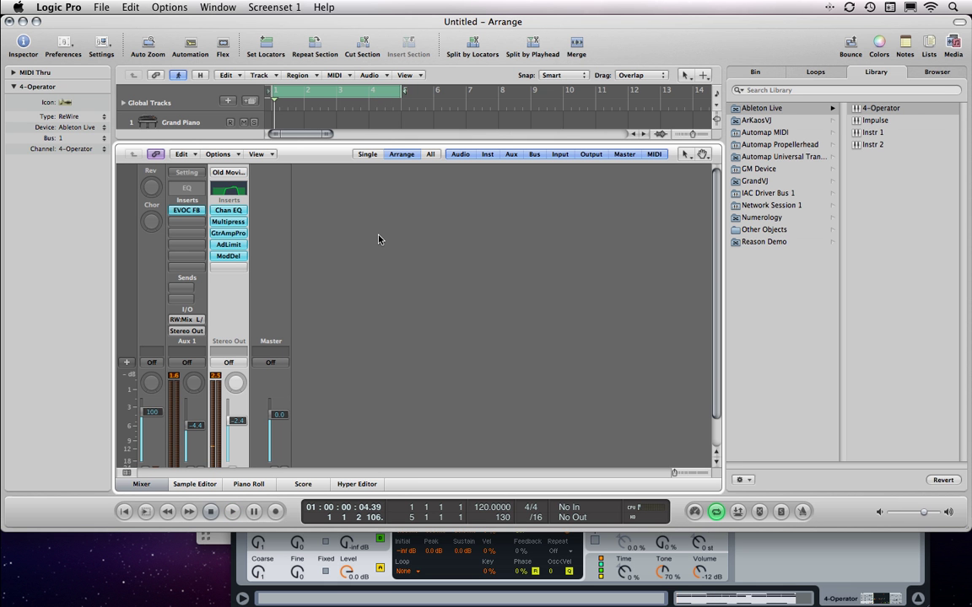
left_click(716, 514)
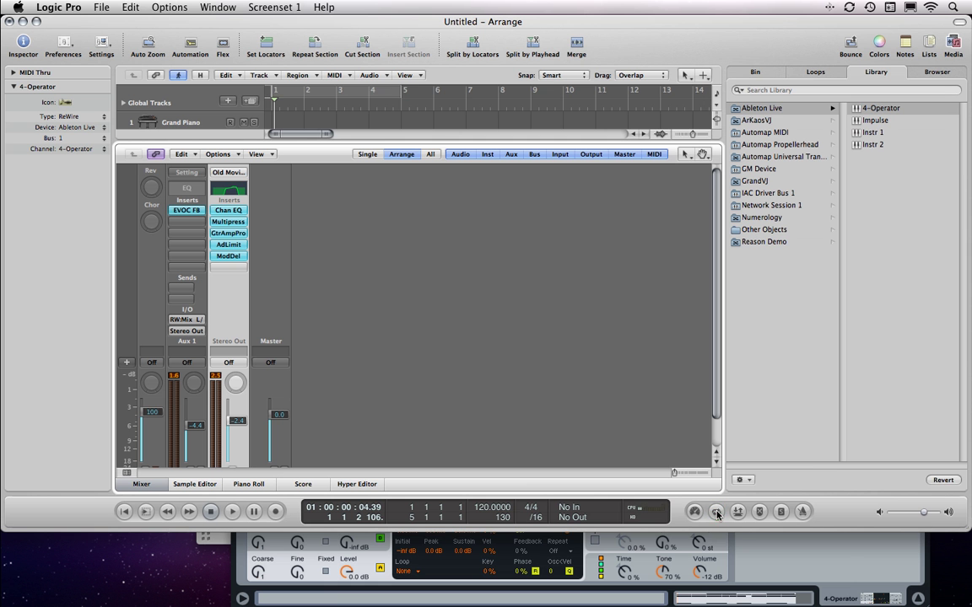
Hide the mixer and library panes, zoom out the arrangement, and drag the project end to bar 25.
left_click(238, 545)
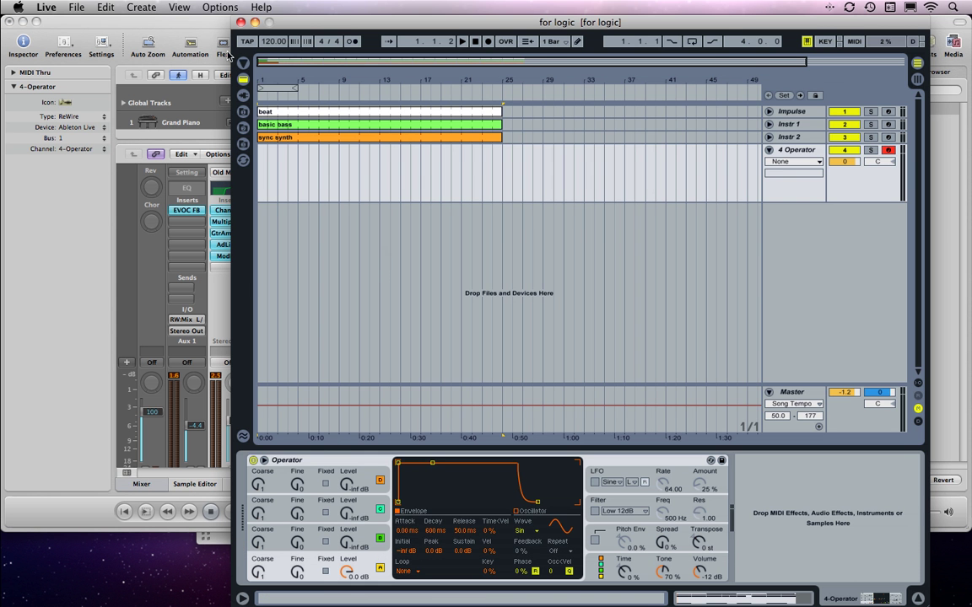
left_click(204, 29)
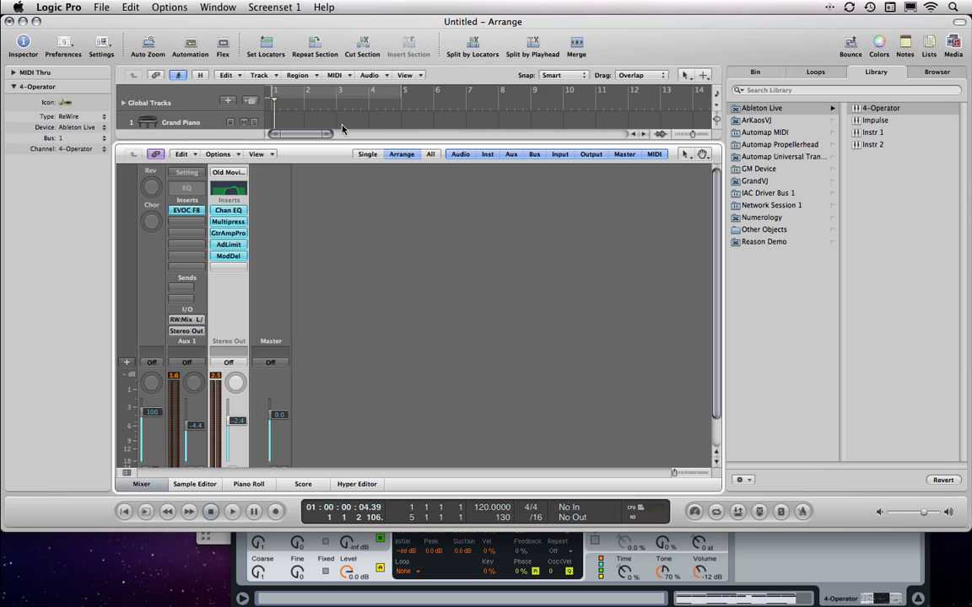
left_click(140, 484)
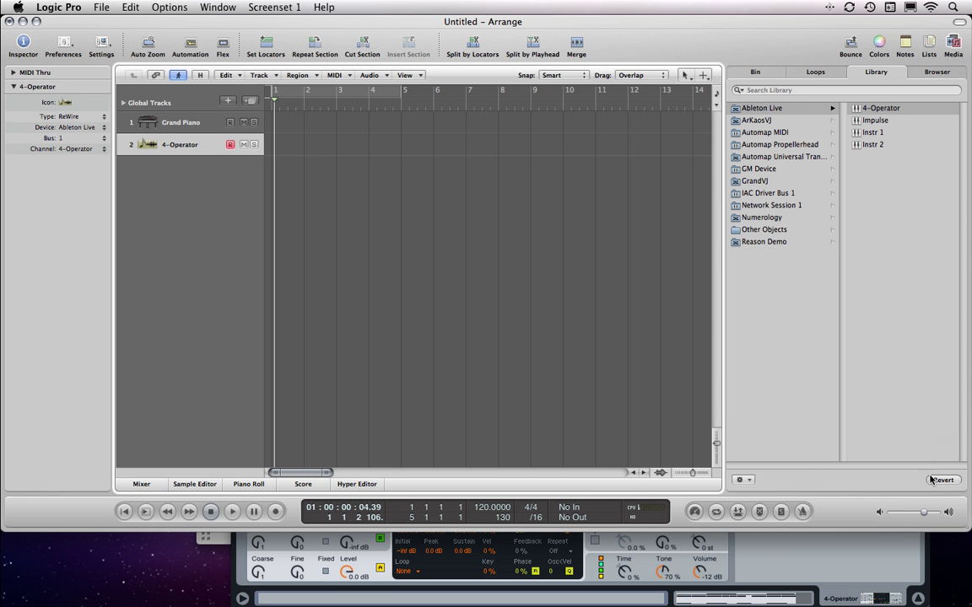
left_click(954, 43)
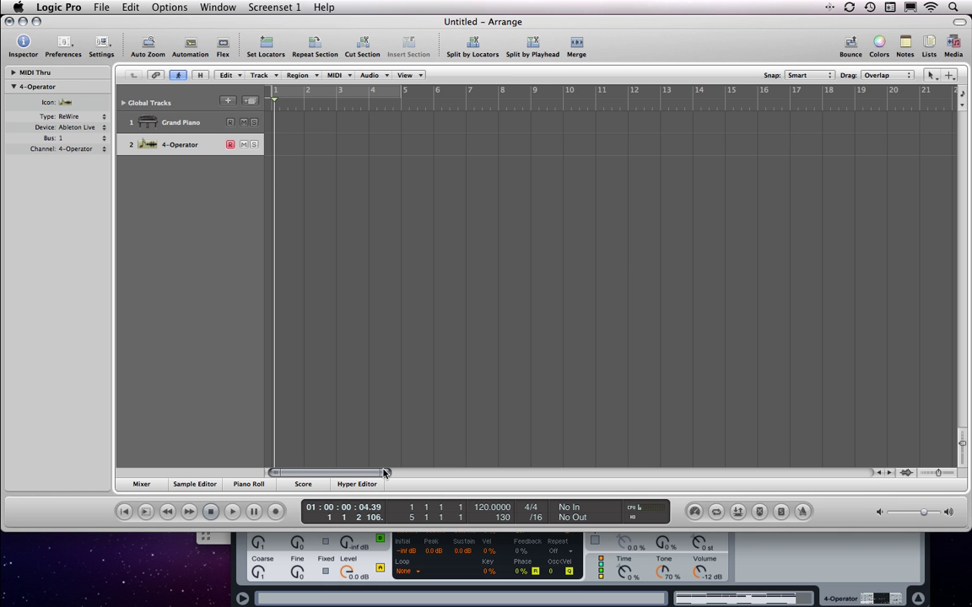
left_click_drag(383, 472, 793, 473)
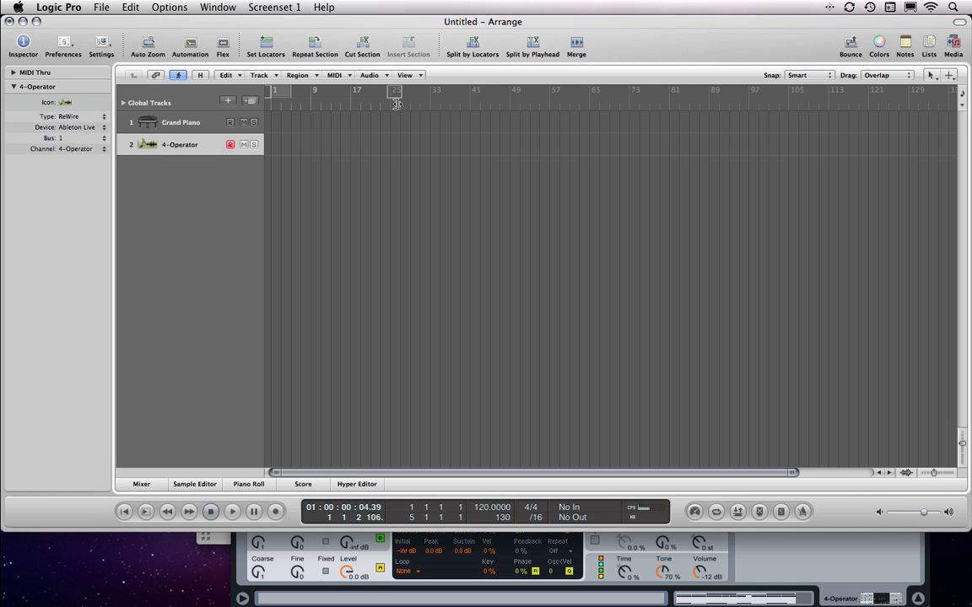
left_click_drag(398, 102, 399, 106)
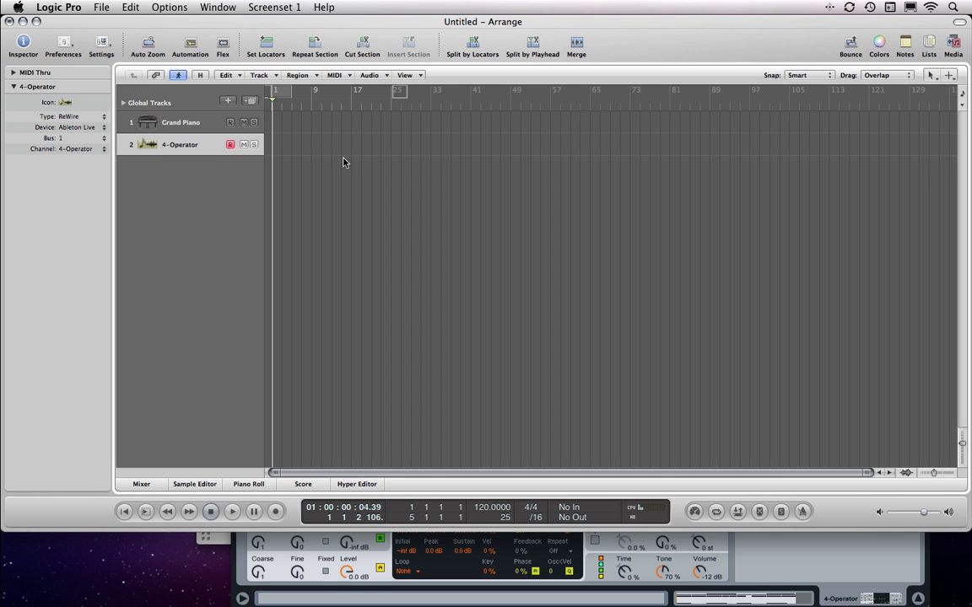
Bounce the output to the Desktop as AIFF, MP3 and M4A, then hide Logic Pro.
left_click(63, 7)
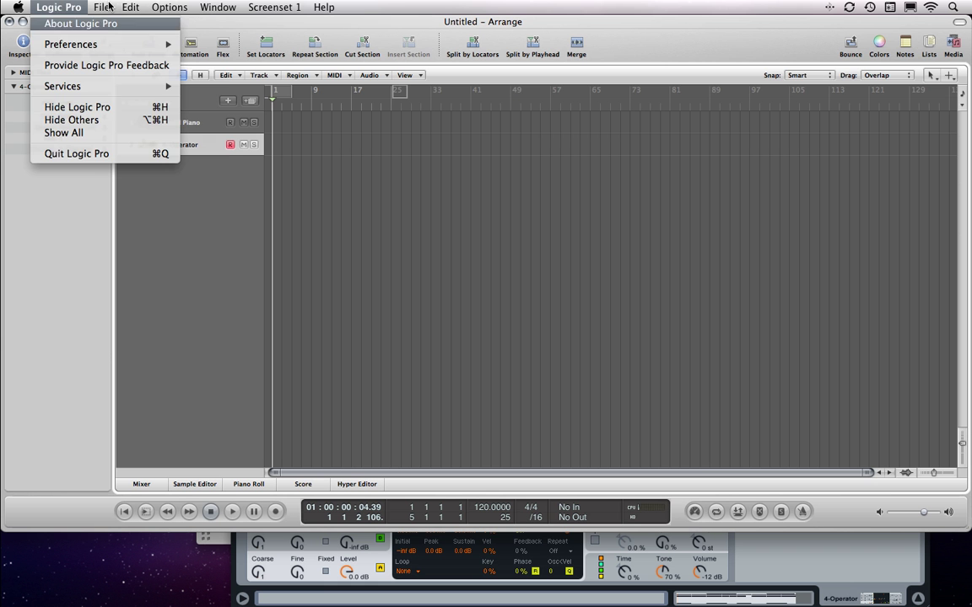
mouse_move(103, 6)
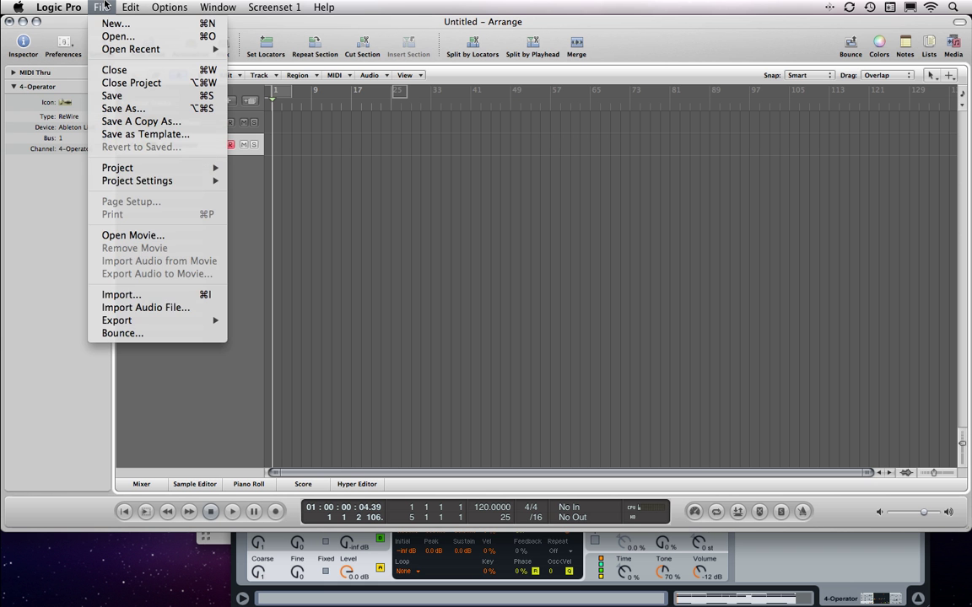
left_click(135, 333)
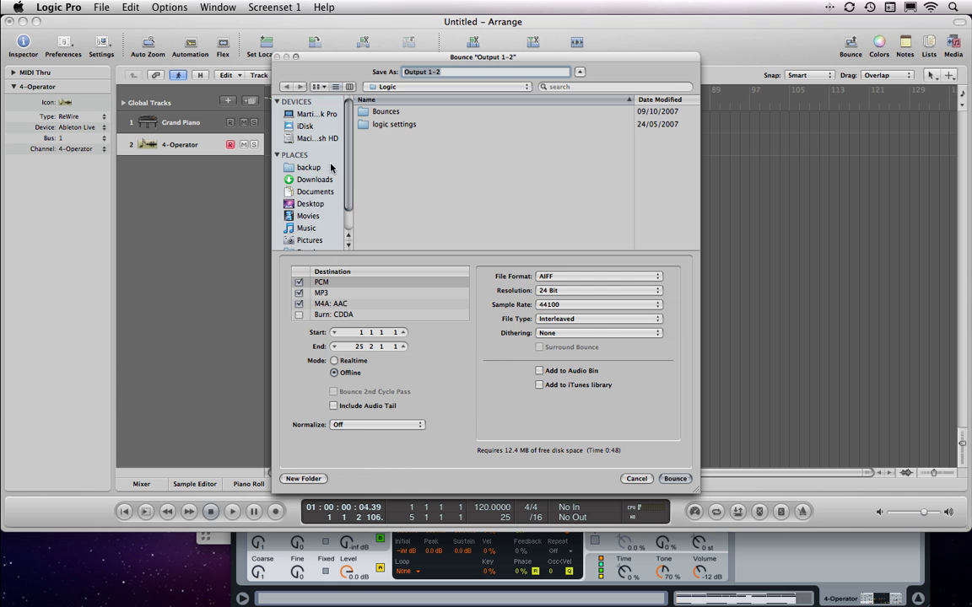
left_click(311, 221)
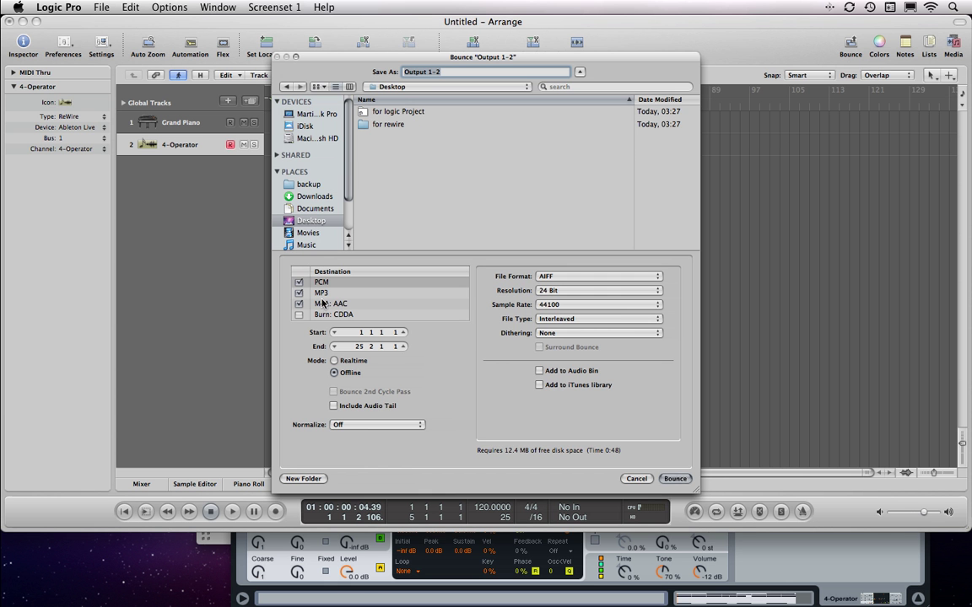
left_click(674, 479)
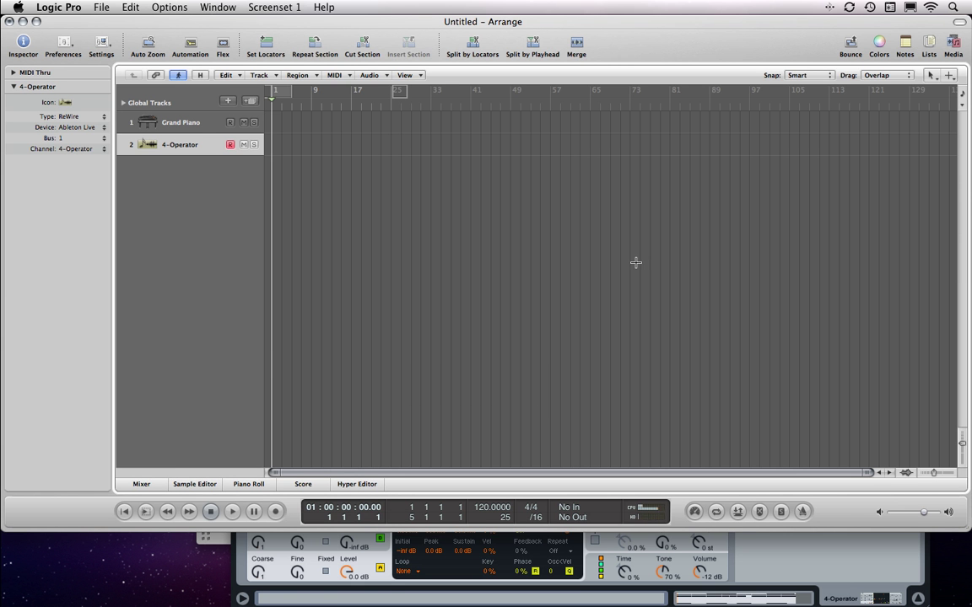
key("super+h")
key("super+h")
Close the 'for rewire' Finder window and select Output 1-2.aif on the desktop.
left_click(552, 233)
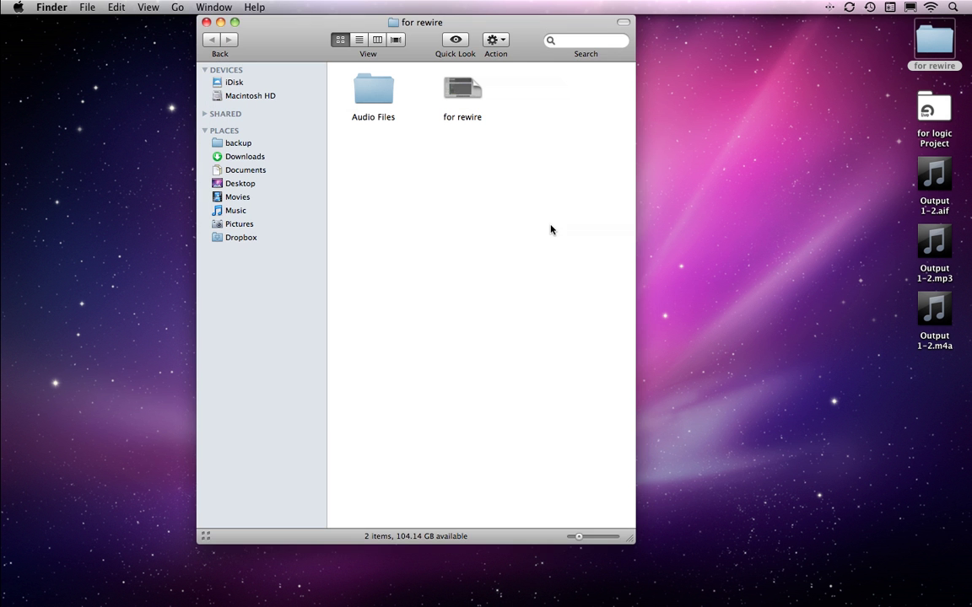
key("super+w")
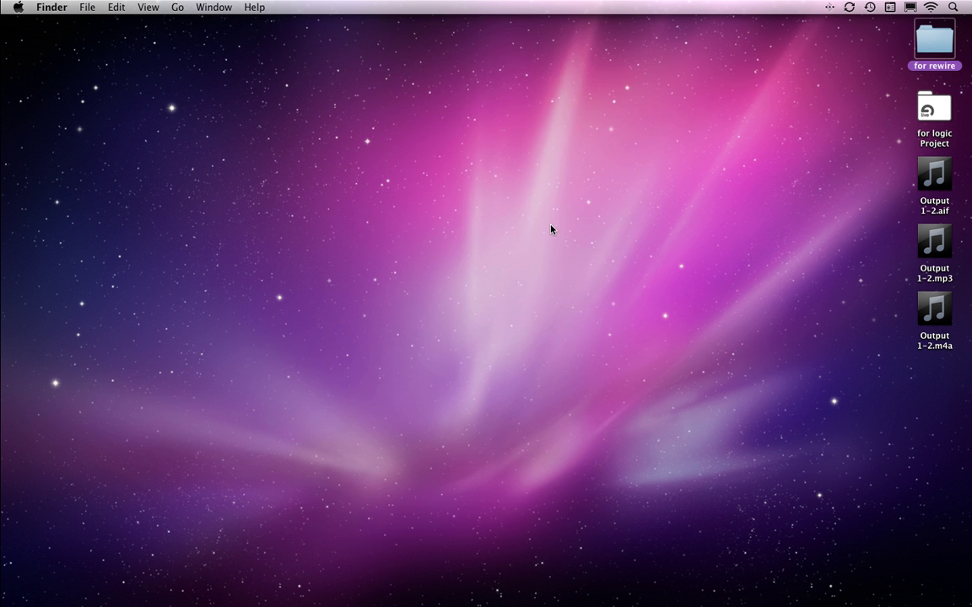
left_click(926, 191)
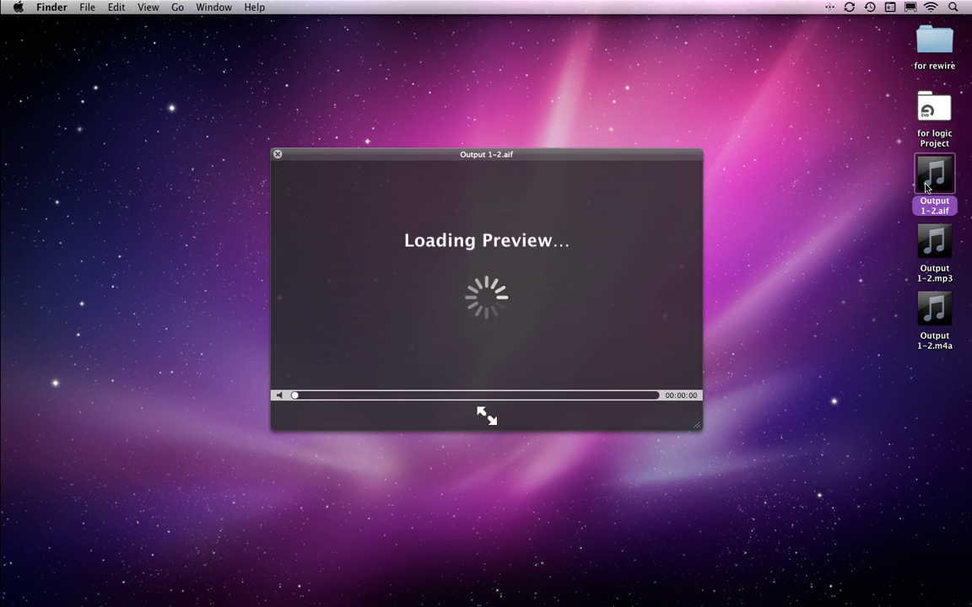